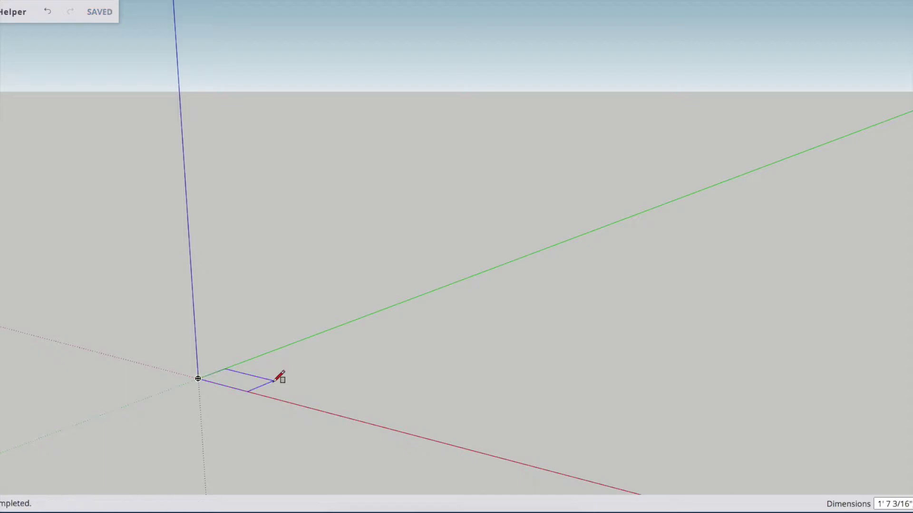
# - Finish the base rectangle and push/pull it up into a tall box
pyautogui.click(274, 381)
pyautogui.press('p')
pyautogui.moveTo(247, 383); pyautogui.dragTo(234, 332)
pyautogui.press('space')
# - Delete the box's front, back, bottom and top faces, leaving bare edges
pyautogui.click(248, 328)
pyautogui.press('Delete')
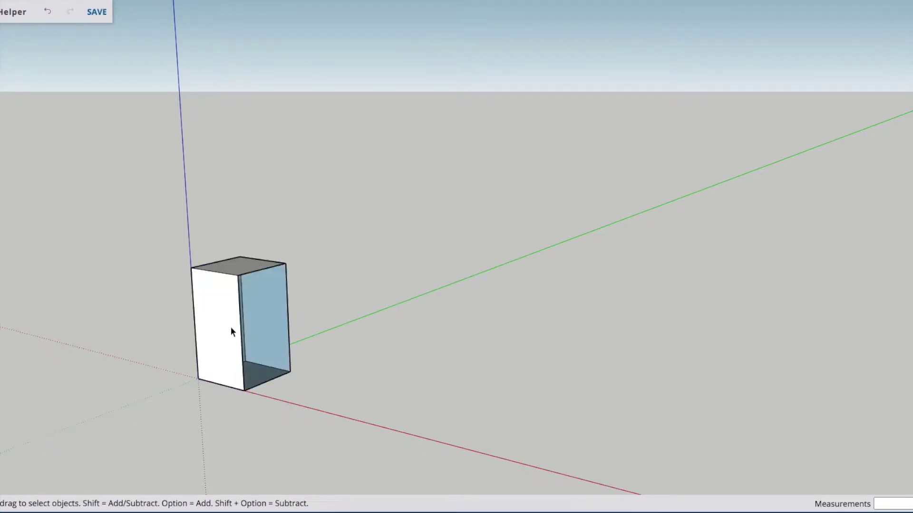
pyautogui.click(231, 327)
pyautogui.press('Delete')
pyautogui.press('Delete')
pyautogui.click(253, 371)
pyautogui.press('Delete')
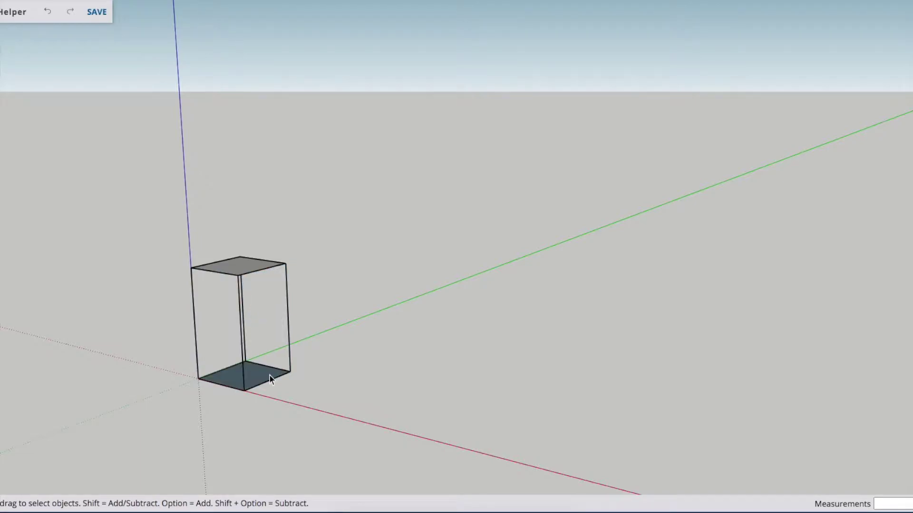
pyautogui.click(238, 269)
pyautogui.press('Delete')
# - Make the whole wireframe box into Component#1 and centre it in view
pyautogui.tripleClick(239, 290)
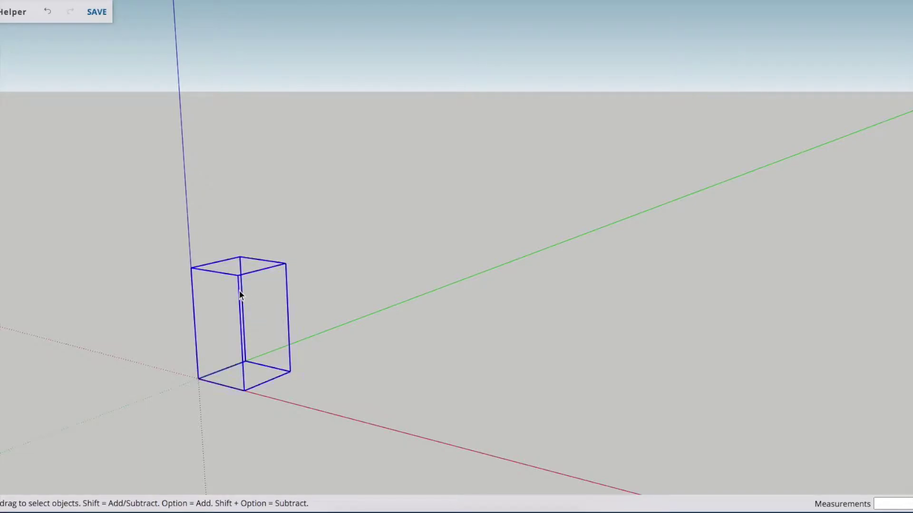
pyautogui.rightClick(239, 290)
pyautogui.click(284, 376)
pyautogui.click(547, 401)
pyautogui.press('p')
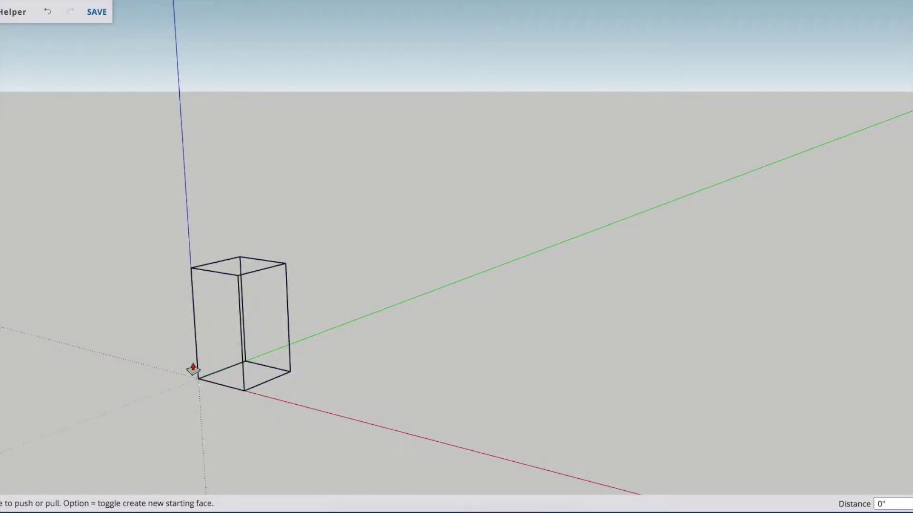
pyautogui.keyDown('shift'); pyautogui.moveTo(173, 361); pyautogui.dragTo(381, 289, button='middle'); pyautogui.keyUp('shift')
# - Draw a rectangle on the box end, push it into a thin side slab, and make it a component
pyautogui.scroll(3, 507, 265)
pyautogui.press('r')
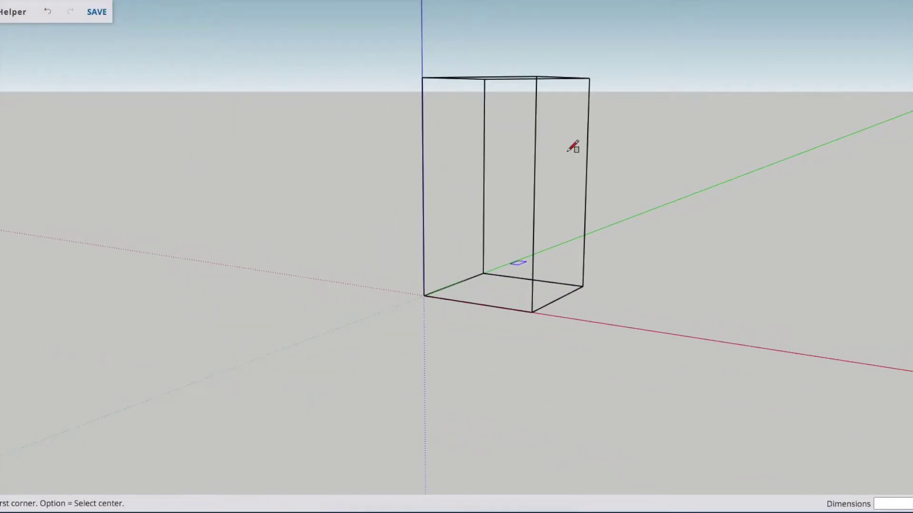
pyautogui.click(536, 76)
pyautogui.click(583, 286)
pyautogui.press('p')
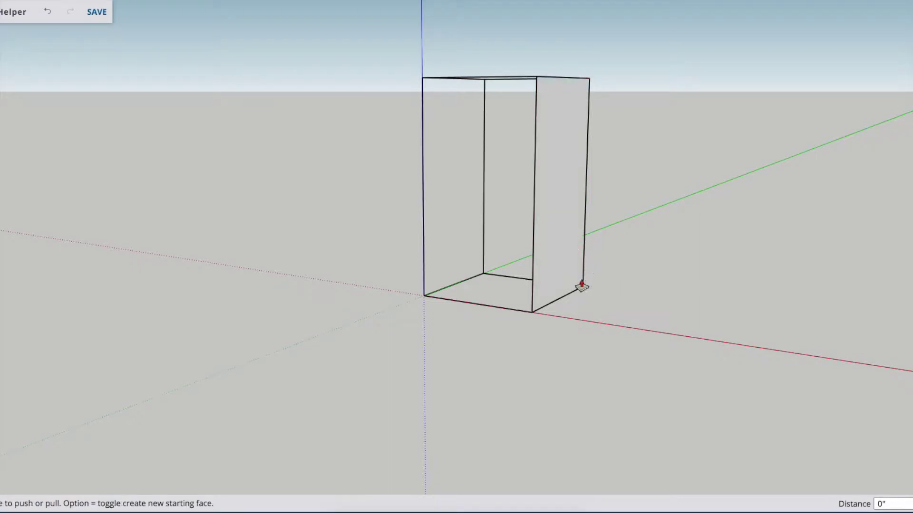
pyautogui.moveTo(577, 280); pyautogui.dragTo(522, 271)
pyautogui.press('Return')
pyautogui.press('space')
pyautogui.tripleClick(546, 268)
pyautogui.press('g')
pyautogui.press('Return')
# - Copy the side-panel slab to the opposite end of the box
pyautogui.press('m')
pyautogui.click(531, 312)
pyautogui.press('alt')
pyautogui.click(424, 295)
pyautogui.scroll(3, 452, 295)
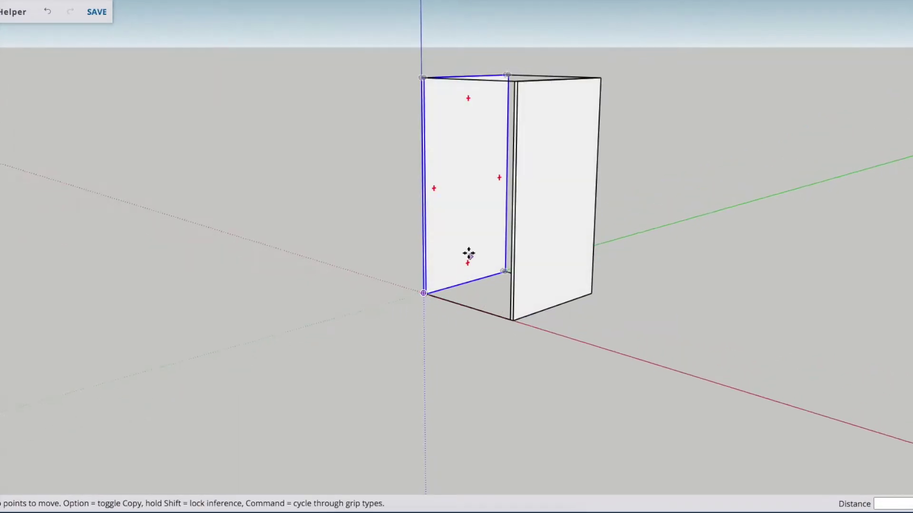
pyautogui.scroll(3, 402, 316)
# - Draw a thin rectangle at the origin corner and extrude it across to the other panel
pyautogui.press('r')
pyautogui.click(388, 333)
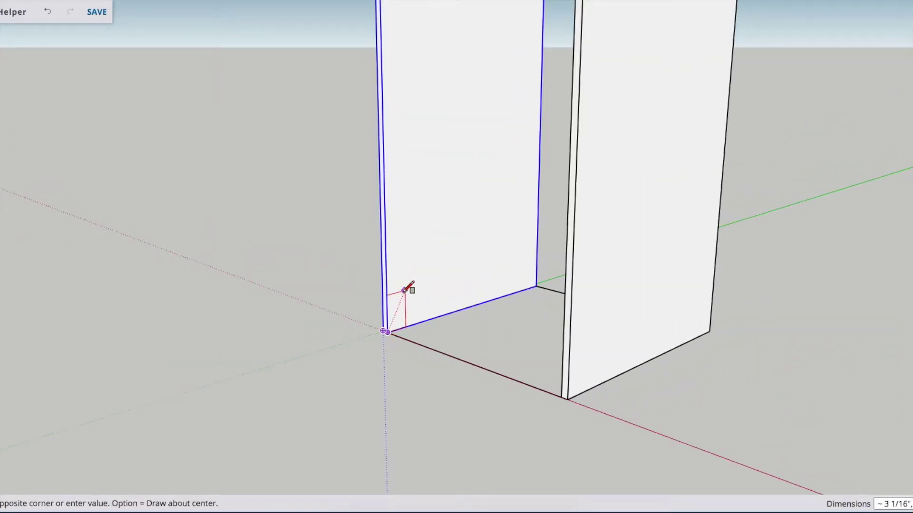
pyautogui.click(401, 291)
pyautogui.press('p')
pyautogui.press('space')
pyautogui.press('p')
pyautogui.moveTo(390, 310)
pyautogui.mouseDown()
pyautogui.moveTo(541, 373)
pyautogui.moveTo(562, 372)
pyautogui.mouseUp()
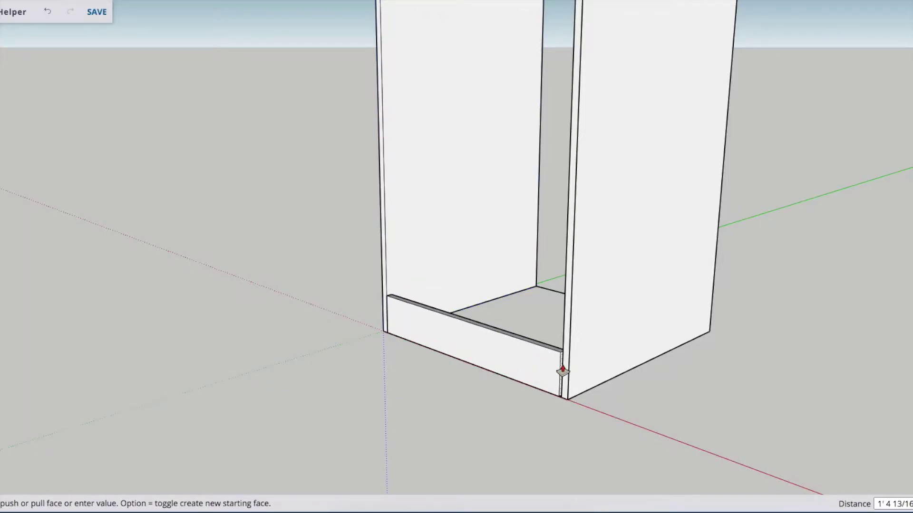
# - Make the bottom board a component (Component#3)
pyautogui.press('space')
pyautogui.tripleClick(534, 375)
pyautogui.press('g')
pyautogui.press('Return')
pyautogui.press('q')
pyautogui.scroll(5, 383, 291)
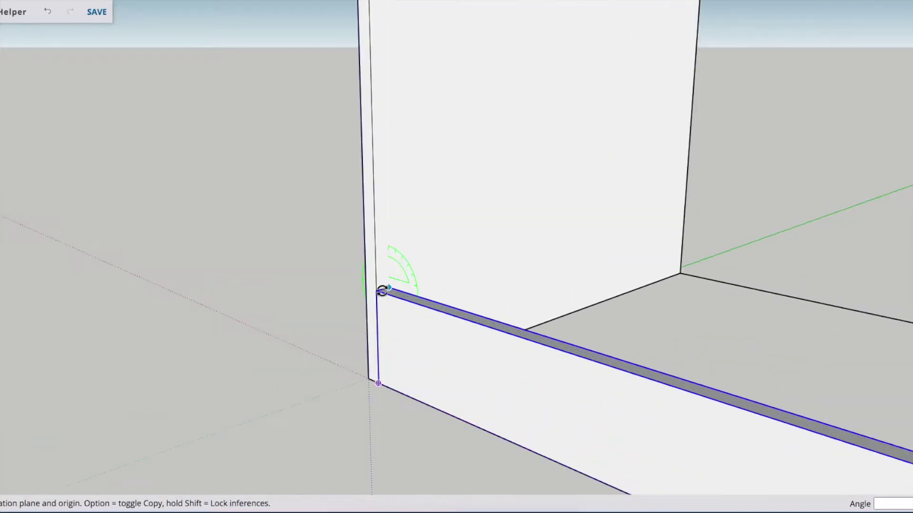
# - Rotate the board 90° about the red axis so it lies flat as a step
pyautogui.press('Right')
pyautogui.click(375, 291)
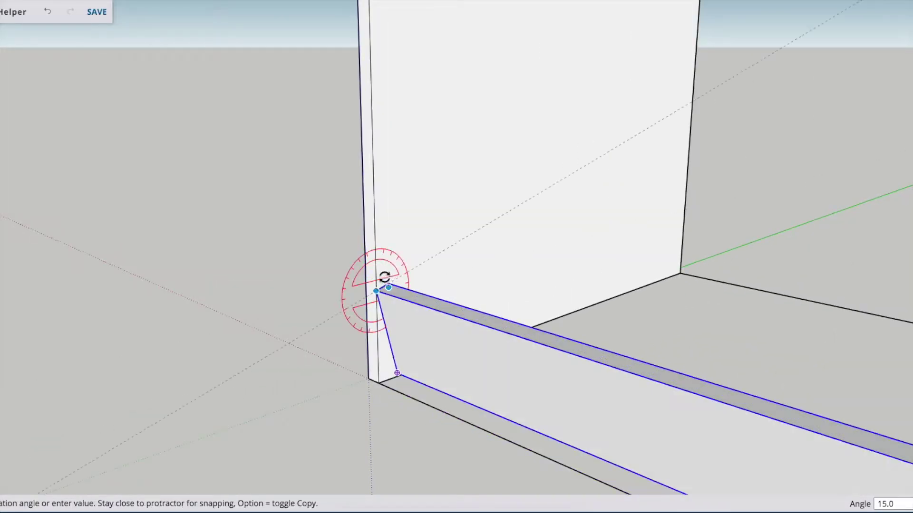
pyautogui.click(576, 196)
pyautogui.press('space')
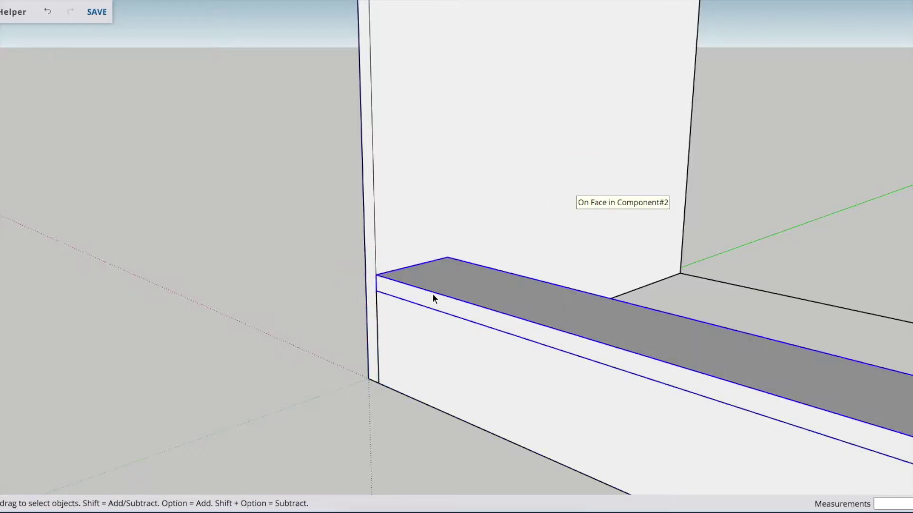
# - Place two horizontal height guides on the side panel above the step
pyautogui.press('m')
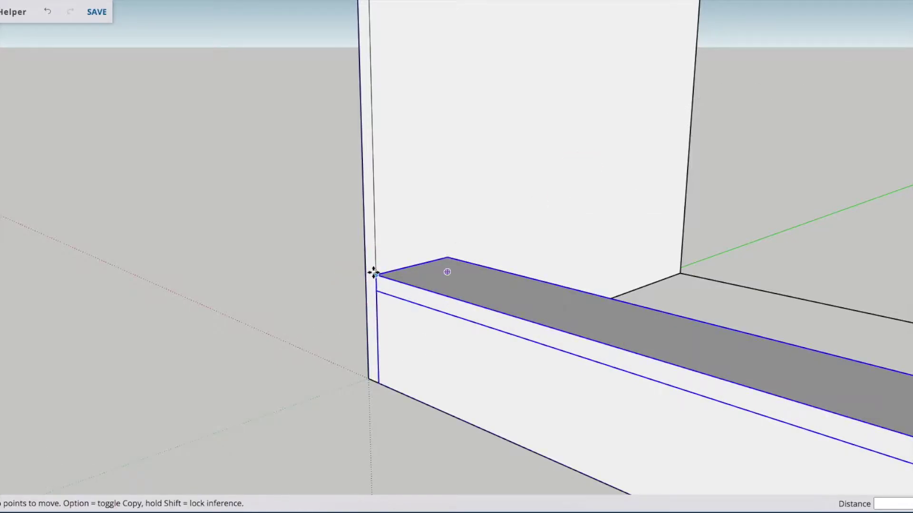
pyautogui.press('t')
pyautogui.click(410, 396)
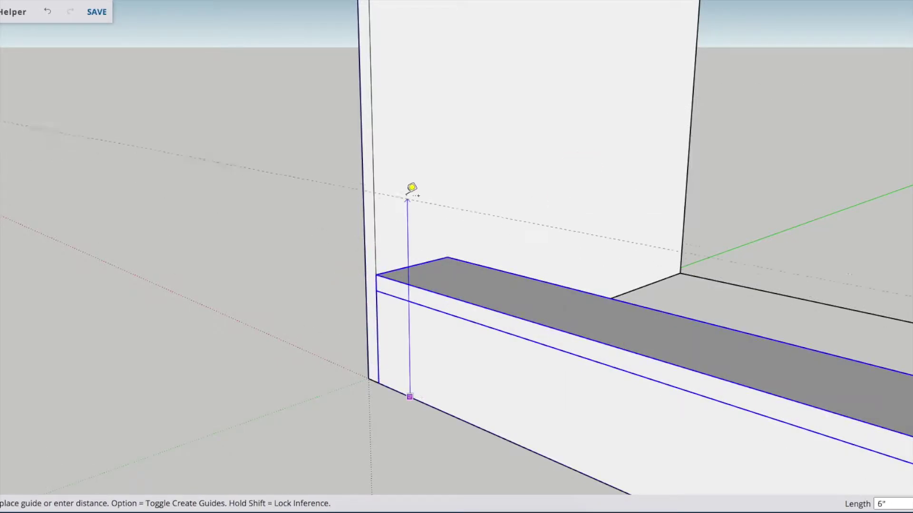
pyautogui.click(422, 168)
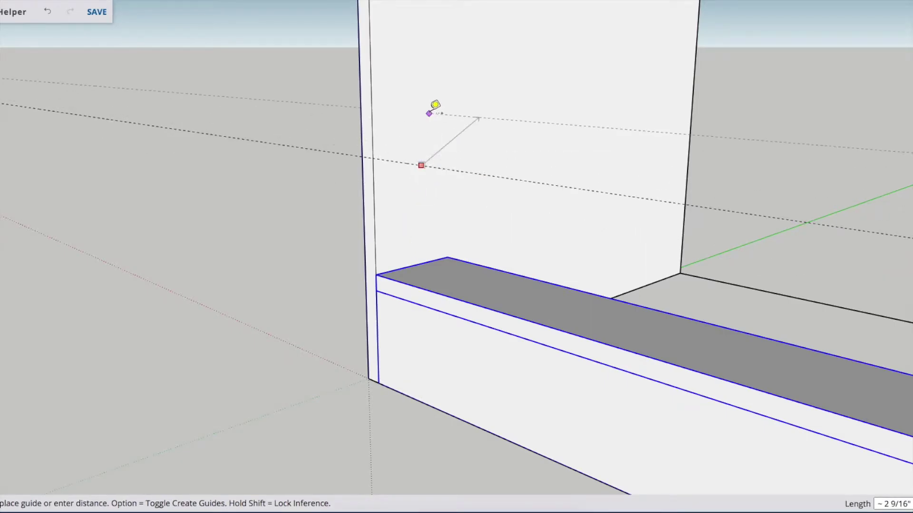
pyautogui.click(399, 90)
pyautogui.scroll(-3, 320, 374)
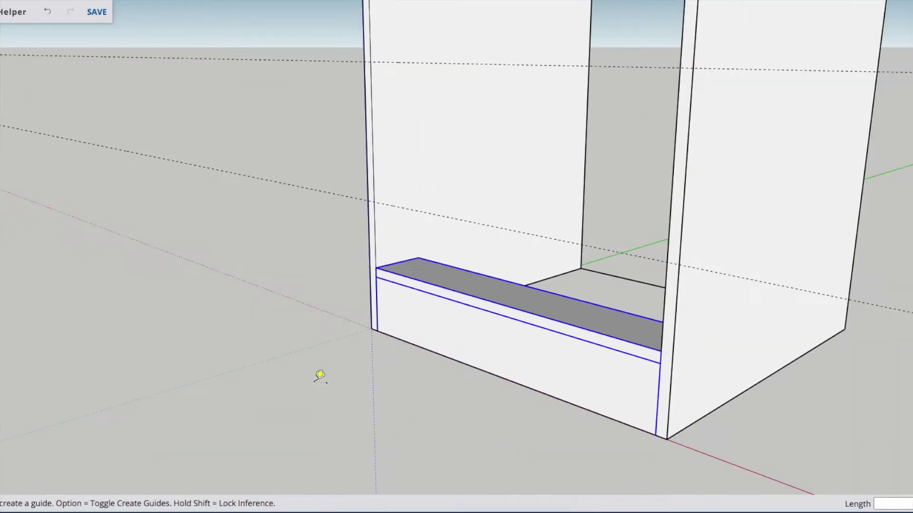
pyautogui.press('space')
# - Raise the step board up to the lower guide
pyautogui.press('m')
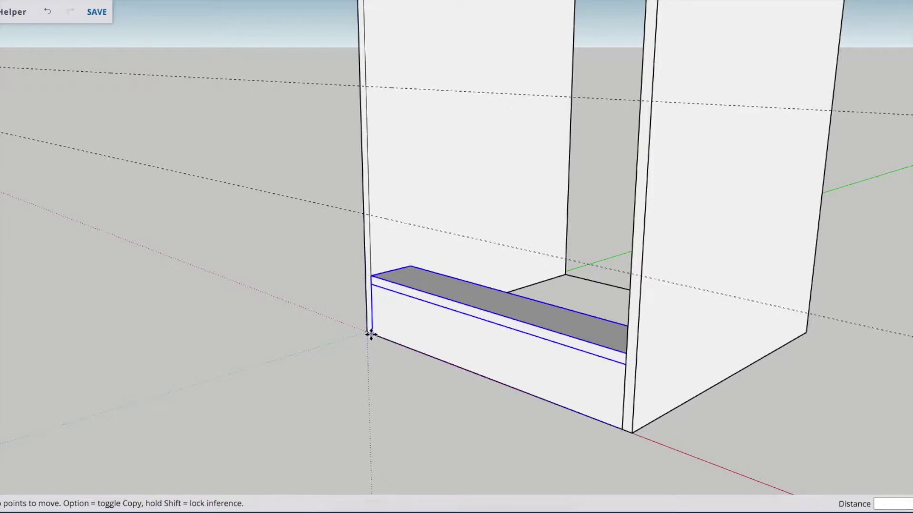
pyautogui.click(371, 335)
pyautogui.press('Escape')
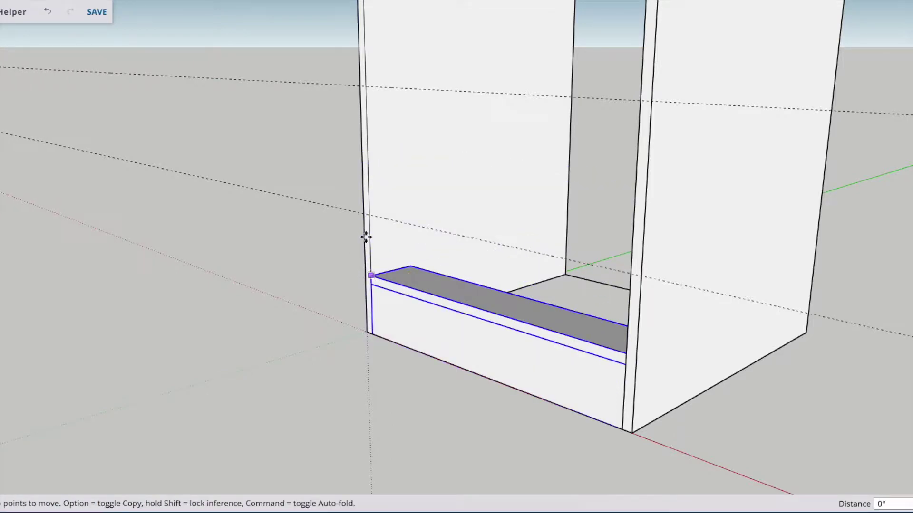
pyautogui.click(367, 236)
pyautogui.click(366, 210)
# - Copy the board 7" up to the upper guide, then orbit to view the panels
pyautogui.press('alt')
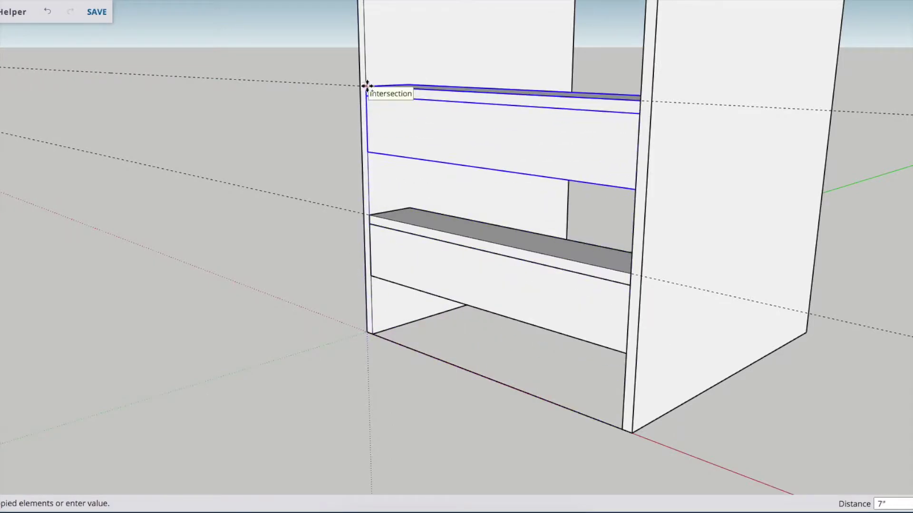
pyautogui.click(367, 86)
pyautogui.click(367, 86)
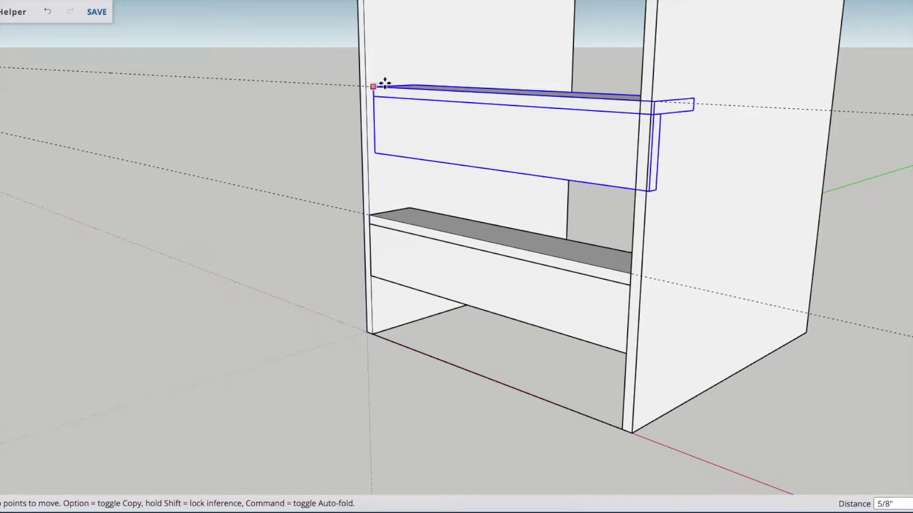
pyautogui.click(416, 78)
pyautogui.moveTo(464, 110)
pyautogui.mouseDown(button='middle')
pyautogui.moveTo(737, 220)
pyautogui.moveTo(212, 210)
pyautogui.mouseUp(button='middle')
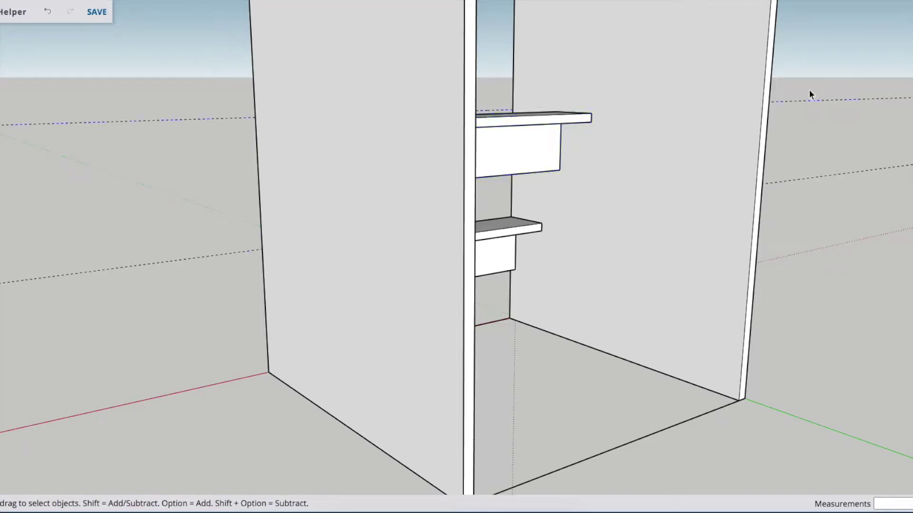
# - Make the upper shelf unique and extend its end to reach the panel
pyautogui.rightClick(577, 118)
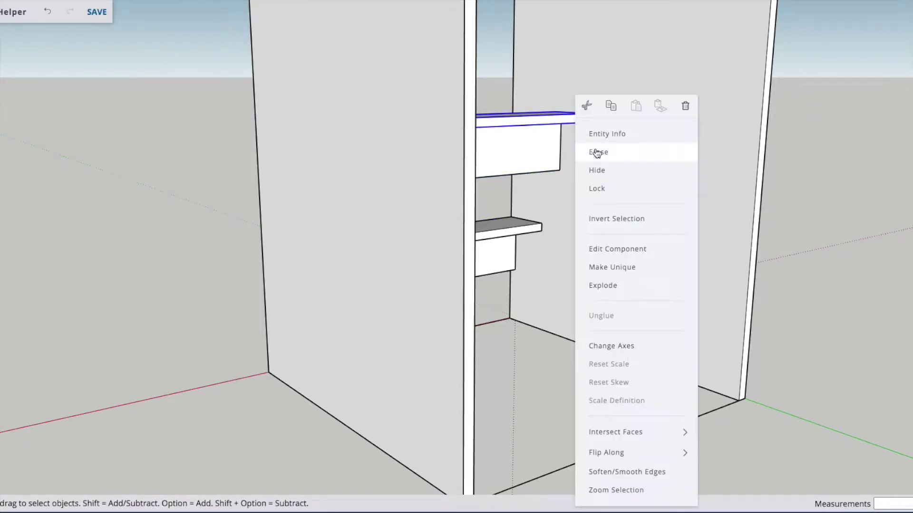
pyautogui.click(615, 266)
pyautogui.doubleClick(571, 118)
pyautogui.press('p')
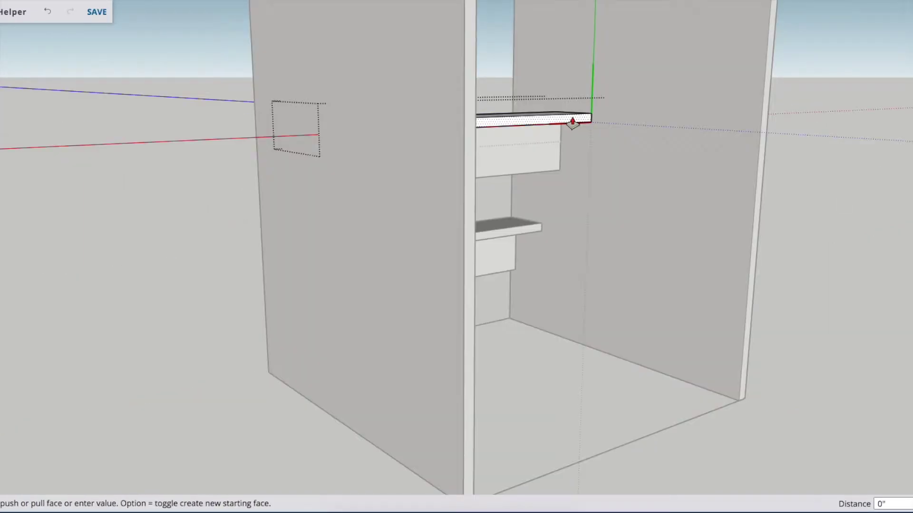
pyautogui.moveTo(576, 118); pyautogui.dragTo(762, 121)
pyautogui.press('space')
pyautogui.click(535, 164)
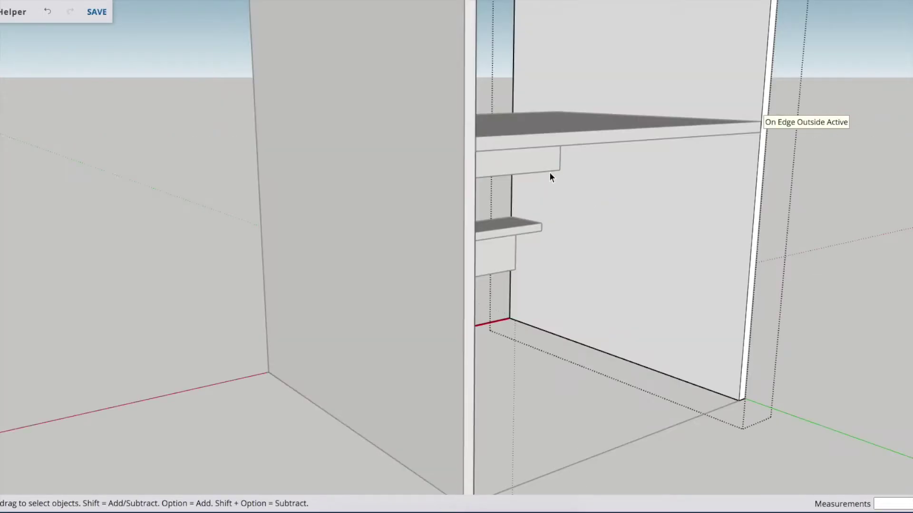
# - Move the lengthened shelf across against the far side panel
pyautogui.moveTo(531, 172)
pyautogui.mouseDown(button='middle')
pyautogui.moveTo(571, 229)
pyautogui.moveTo(572, 191)
pyautogui.mouseUp(button='middle')
pyautogui.press('m')
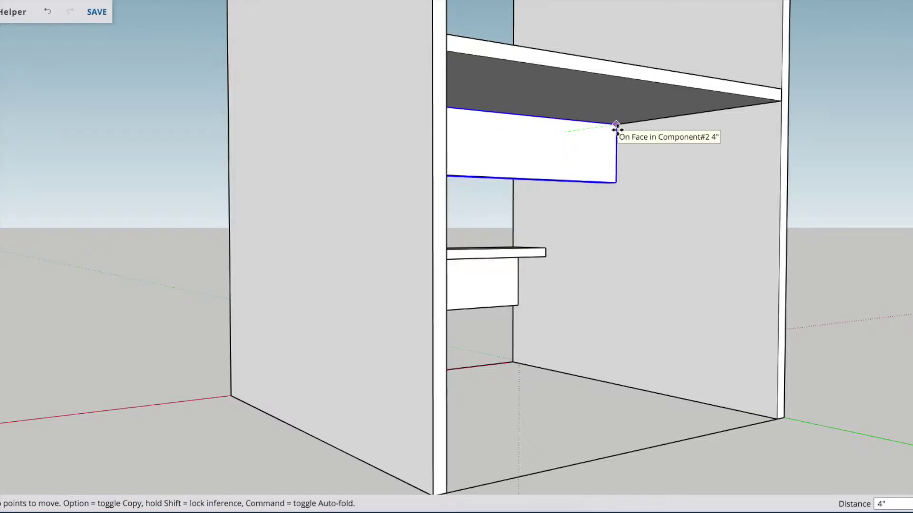
pyautogui.click(564, 131)
pyautogui.click(778, 96)
pyautogui.moveTo(777, 97); pyautogui.dragTo(399, 272, button='middle')
pyautogui.scroll(-5, 399, 272)
pyautogui.moveTo(545, 369); pyautogui.dragTo(412, 399, button='middle')
# - Add a guide along the cabinet top and start copying the shelf 1' 4" upward
pyautogui.press('t')
pyautogui.click(568, 114)
pyautogui.click(573, 137)
pyautogui.press('space')
pyautogui.press('m')
pyautogui.click(586, 250)
pyautogui.press('alt')
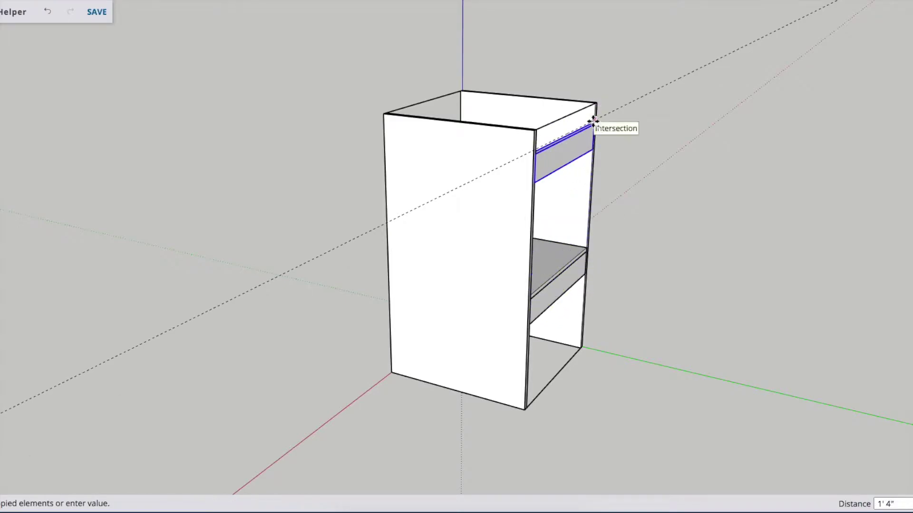
# - Place the shelf copy as a rail at the top intersection and orbit around
pyautogui.click(593, 122)
pyautogui.scroll(5, 594, 114)
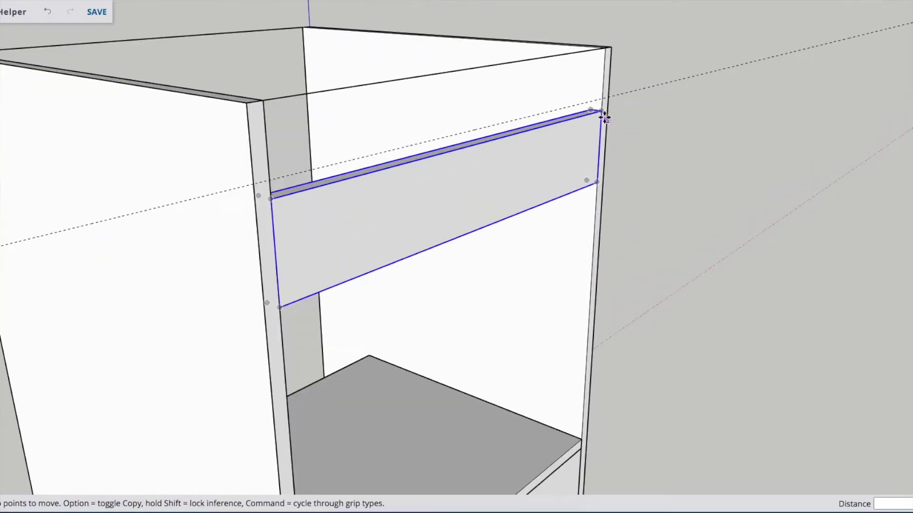
pyautogui.scroll(-3, 601, 105)
pyautogui.press('space')
pyautogui.scroll(-3, 503, 184)
pyautogui.moveTo(504, 183)
pyautogui.mouseDown(button='middle')
pyautogui.moveTo(434, 171)
pyautogui.moveTo(434, 188)
pyautogui.mouseUp(button='middle')
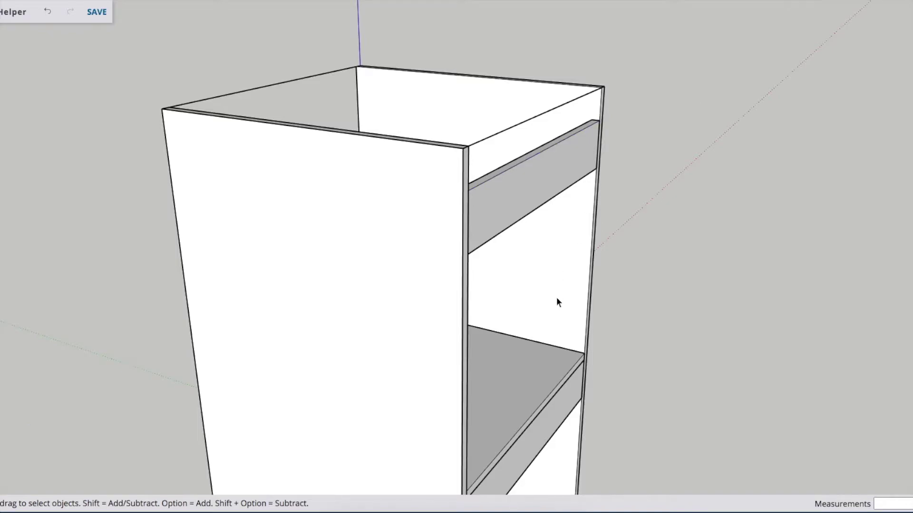
# - Measure a new guide from the shelf edge at an entered distance
pyautogui.press('t')
pyautogui.click(537, 341)
pyautogui.press('Return')
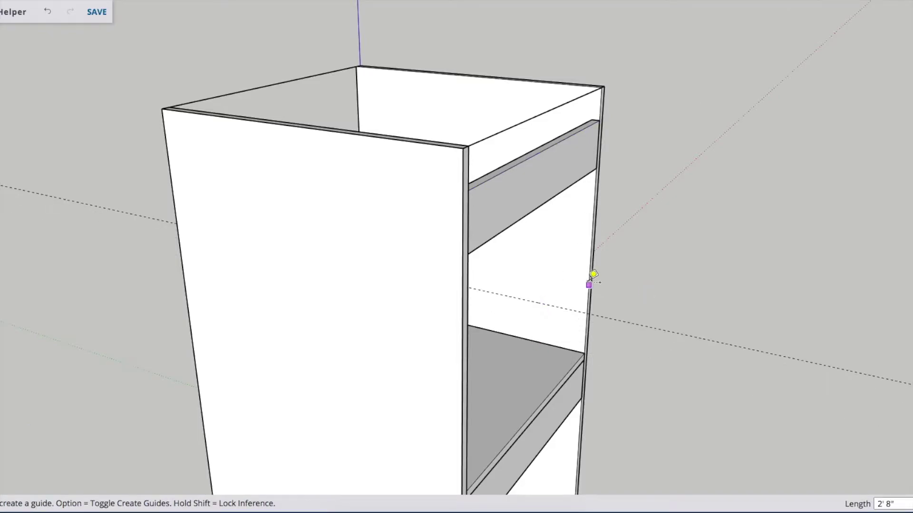
# - Place guides across the cabinet top, one 3 3/8" in, and along the back panel's top
pyautogui.click(470, 78)
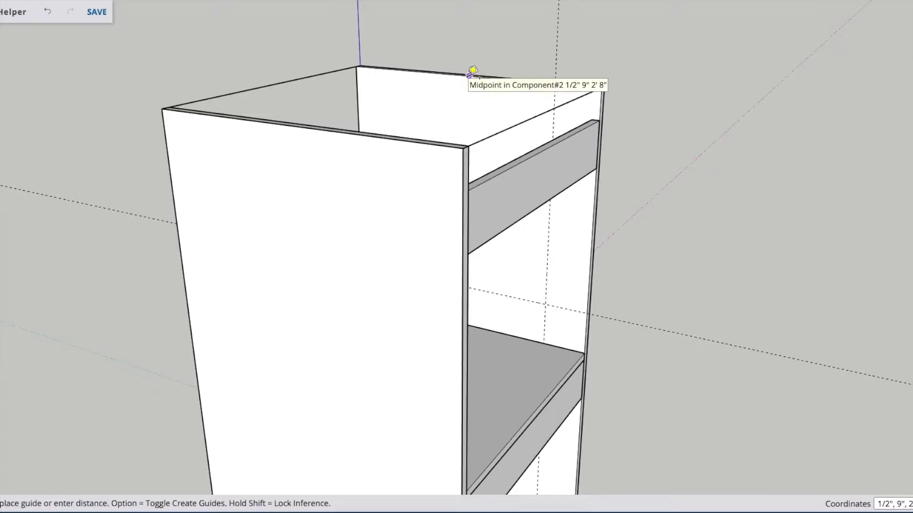
pyautogui.click(472, 116)
pyautogui.click(363, 75)
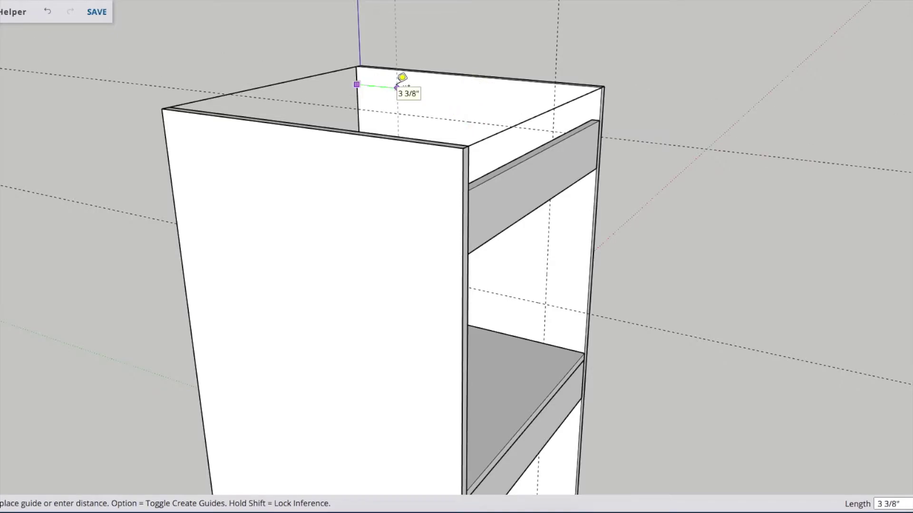
pyautogui.moveTo(379, 81)
pyautogui.mouseDown(button='middle')
pyautogui.moveTo(575, 233)
pyautogui.moveTo(546, 205)
pyautogui.mouseUp(button='middle')
pyautogui.click(421, 77)
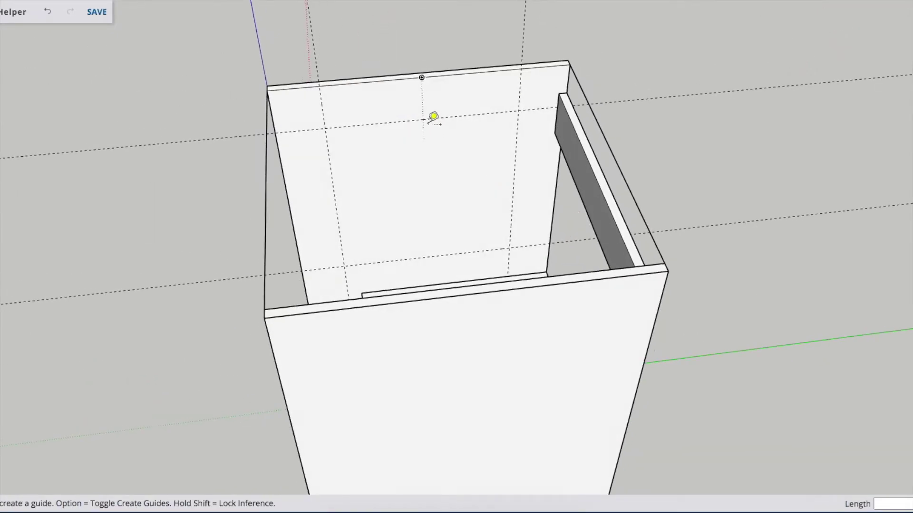
pyautogui.click(429, 147)
# - Add parallel vertical guides on the back panel to mark the cutout's sides
pyautogui.click(365, 157)
pyautogui.click(428, 257)
pyautogui.press('space')
pyautogui.press('t')
pyautogui.click(408, 250)
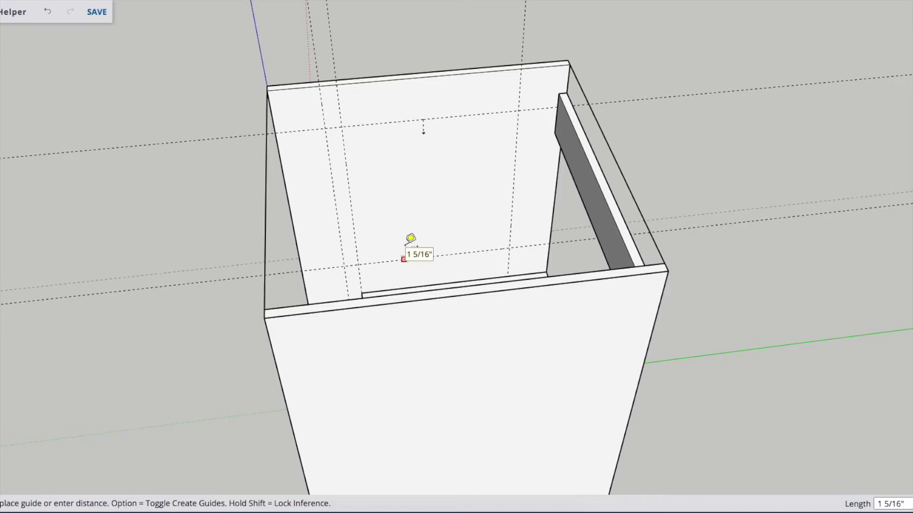
pyautogui.click(404, 247)
pyautogui.click(516, 189)
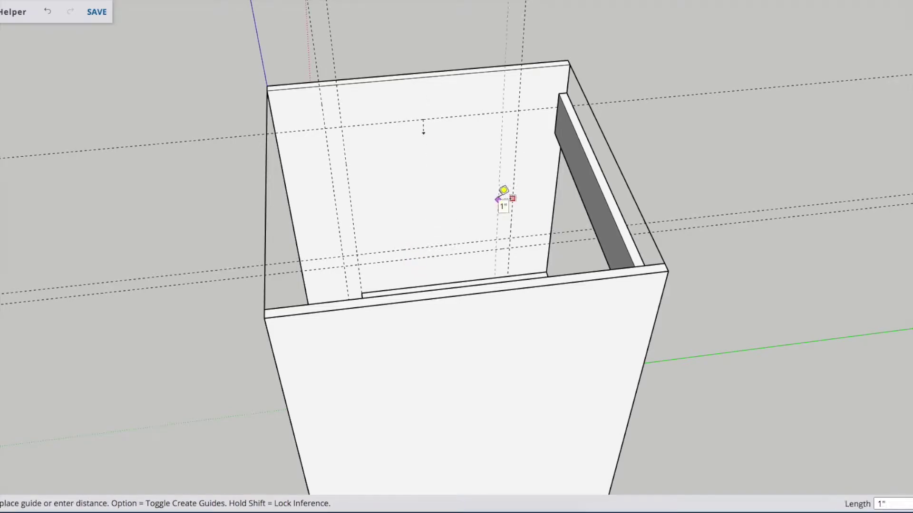
pyautogui.press('space')
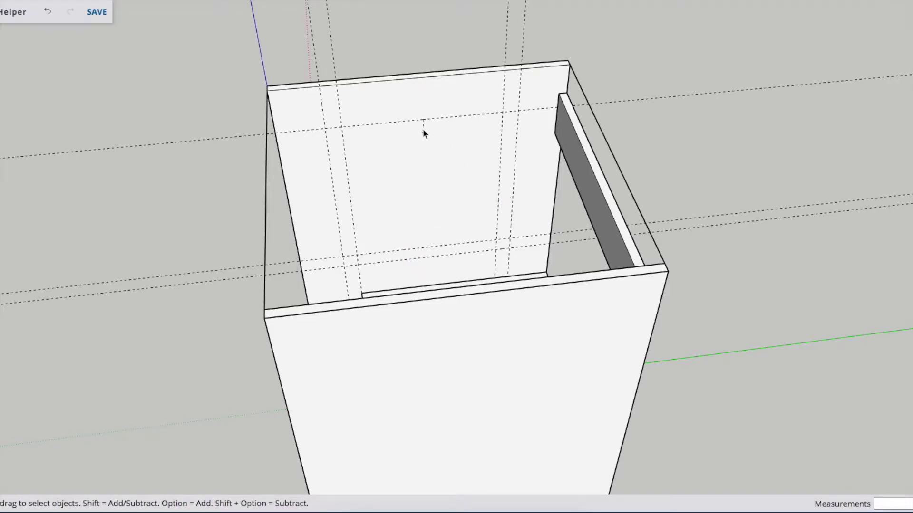
# - Delete a stray guide mark, add a guide 1" below the horizontal one, then edit the back panel
pyautogui.moveTo(404, 108); pyautogui.dragTo(434, 149)
pyautogui.press('Delete')
pyautogui.press('t')
pyautogui.click(387, 122)
pyautogui.write('1')
pyautogui.press('Return')
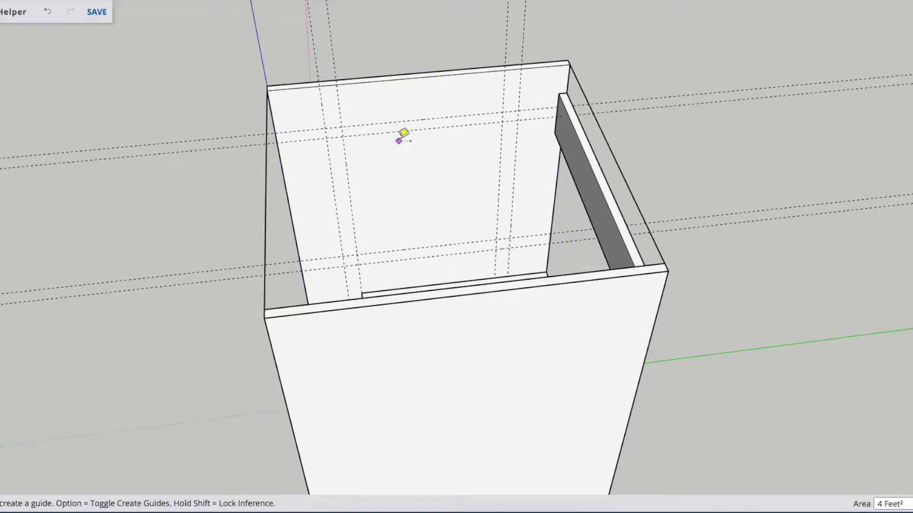
pyautogui.press('space')
pyautogui.doubleClick(374, 223)
# - Outline a rectangular window near the top of the panel with lines
pyautogui.press('l')
pyautogui.click(344, 265)
pyautogui.click(325, 129)
pyautogui.click(518, 110)
pyautogui.click(510, 248)
pyautogui.click(344, 266)
# - Round all four corners of the window outline with arcs
pyautogui.press('a')
pyautogui.click(354, 265)
pyautogui.scroll(3, 342, 122)
pyautogui.click(328, 123)
pyautogui.click(360, 90)
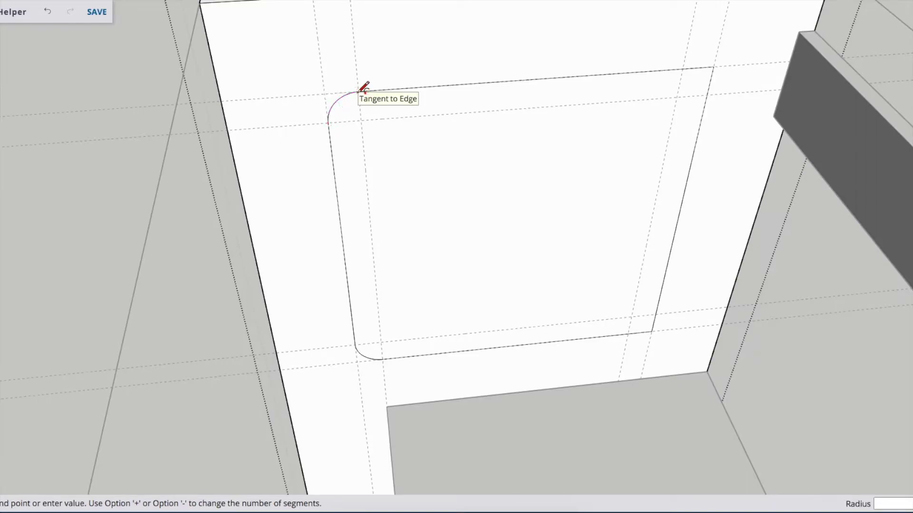
pyautogui.click(683, 68)
pyautogui.click(707, 88)
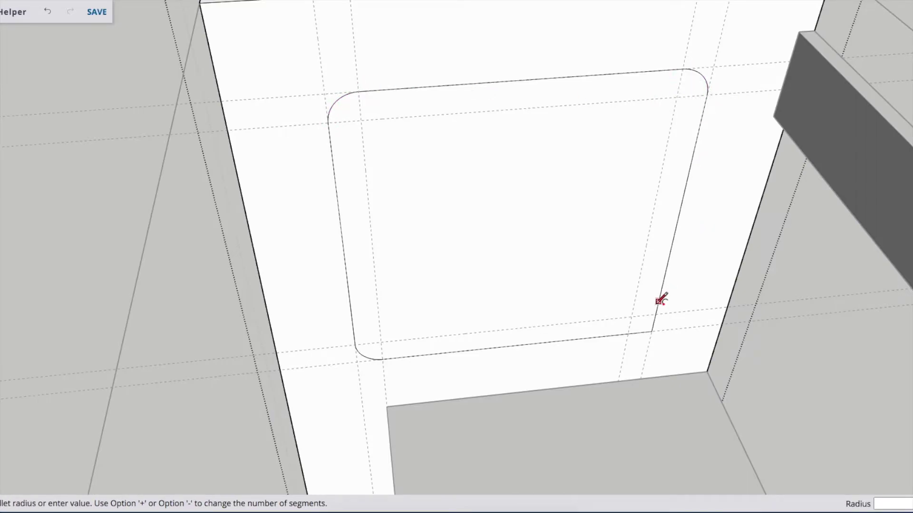
pyautogui.click(656, 313)
pyautogui.click(628, 334)
# - Push the rounded window face 5/16" through the panel to cut the opening
pyautogui.moveTo(469, 264); pyautogui.dragTo(264, 193)
pyautogui.moveTo(265, 193); pyautogui.dragTo(476, 190, button='middle')
pyautogui.press('space')
pyautogui.press('p')
pyautogui.click(480, 193)
pyautogui.click(337, 183)
pyautogui.moveTo(338, 183)
pyautogui.mouseDown(button='middle')
pyautogui.moveTo(479, 234)
pyautogui.moveTo(575, 240)
pyautogui.moveTo(526, 218)
pyautogui.moveTo(356, 204)
pyautogui.moveTo(648, 452)
pyautogui.moveTo(520, 322)
pyautogui.moveTo(576, 326)
pyautogui.moveTo(601, 423)
pyautogui.moveTo(540, 464)
pyautogui.moveTo(536, 430)
pyautogui.mouseUp(button='middle')
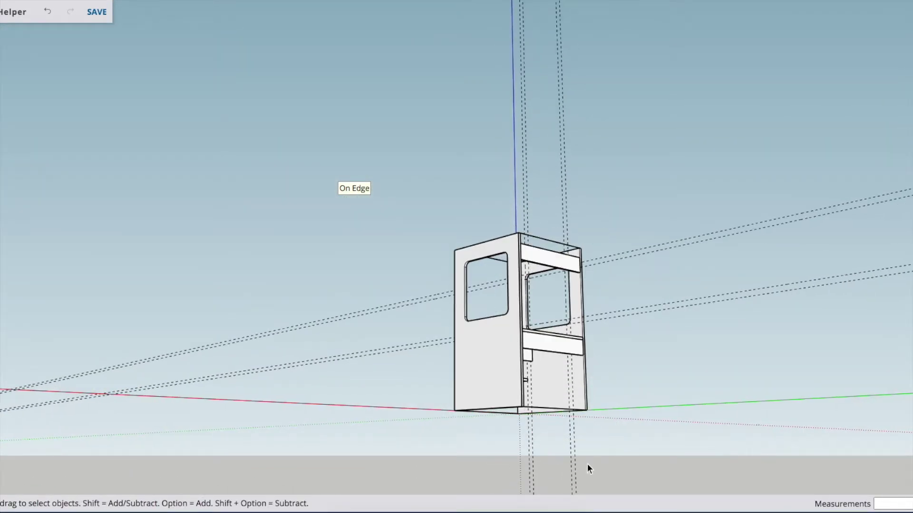
# - Place guides on the lower panel, one 4" from the edge midpoint
pyautogui.moveTo(530, 481)
pyautogui.mouseDown(button='middle')
pyautogui.moveTo(526, 385)
pyautogui.moveTo(602, 447)
pyautogui.mouseUp(button='middle')
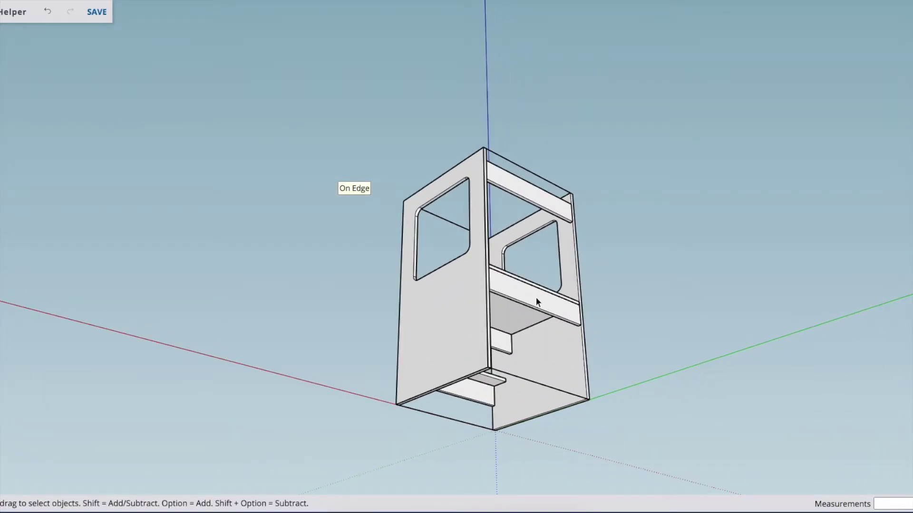
pyautogui.press('t')
pyautogui.click(543, 321)
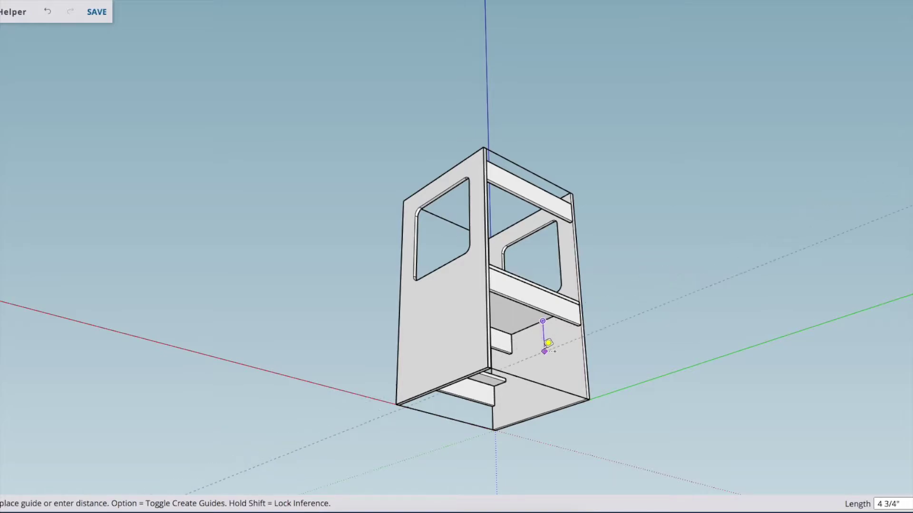
pyautogui.write('4')
pyautogui.press('Return')
pyautogui.click(584, 360)
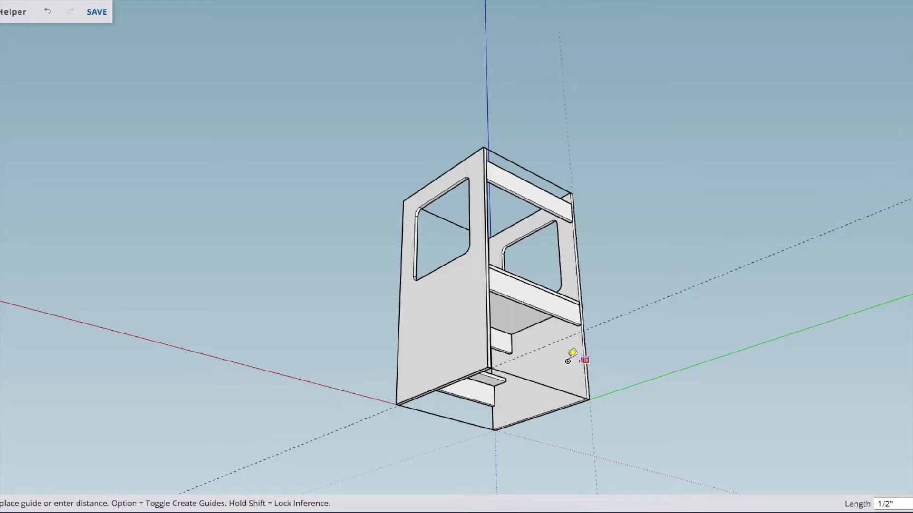
pyautogui.click(574, 353)
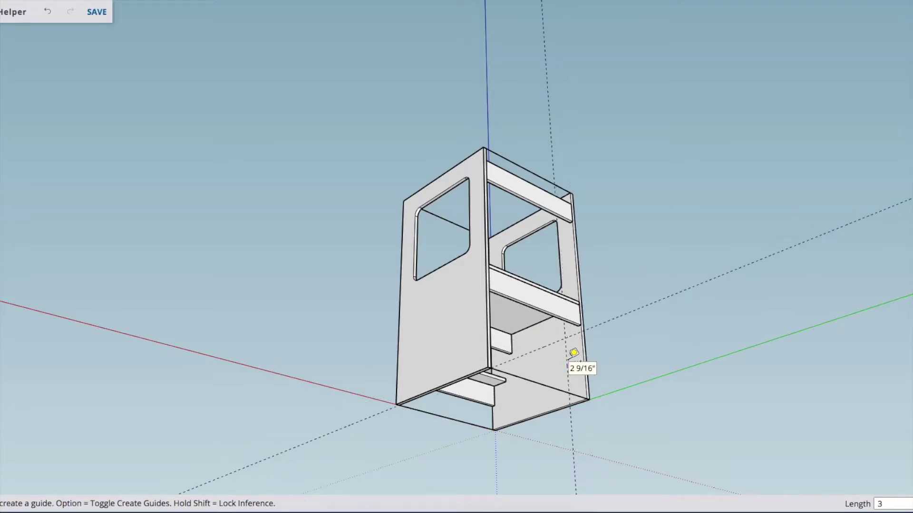
pyautogui.click(495, 408)
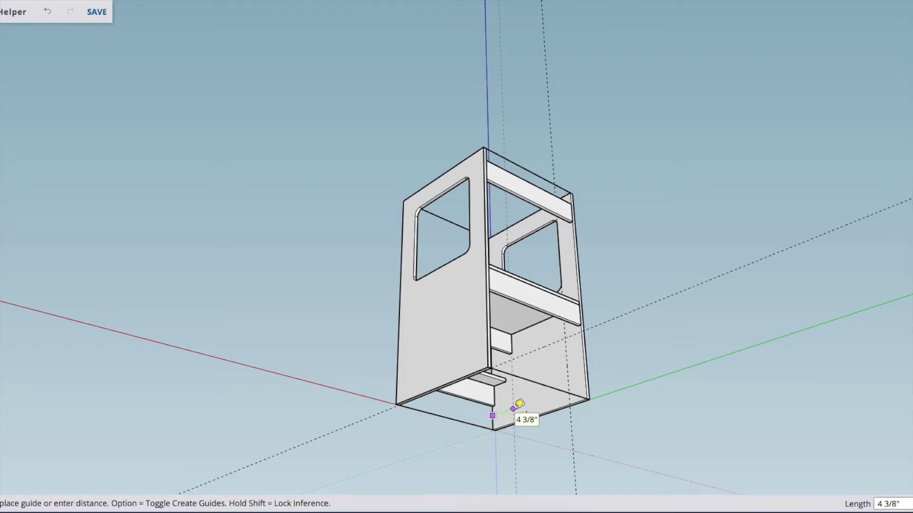
pyautogui.click(519, 403)
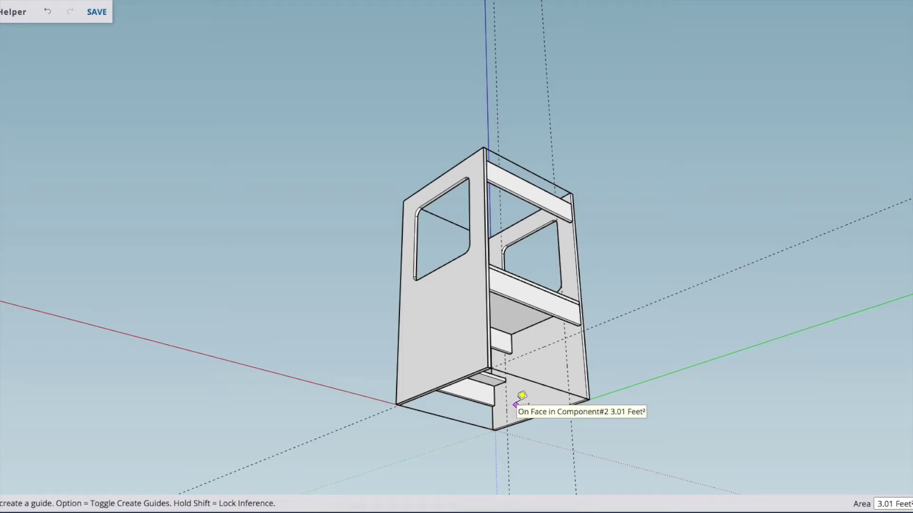
# - Add further guides 1 7/16" and 1" from the existing guides
pyautogui.scroll(2, 544, 346)
pyautogui.scroll(1, 542, 349)
pyautogui.click(538, 354)
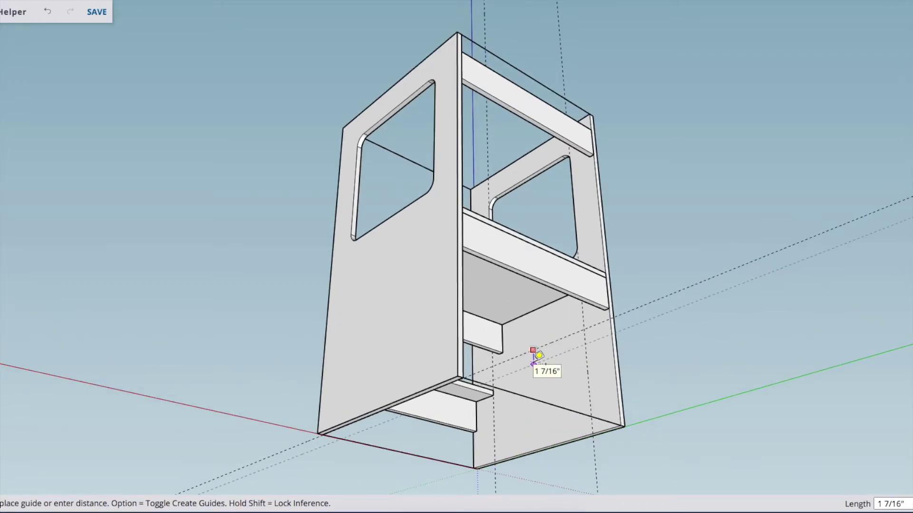
pyautogui.click(536, 358)
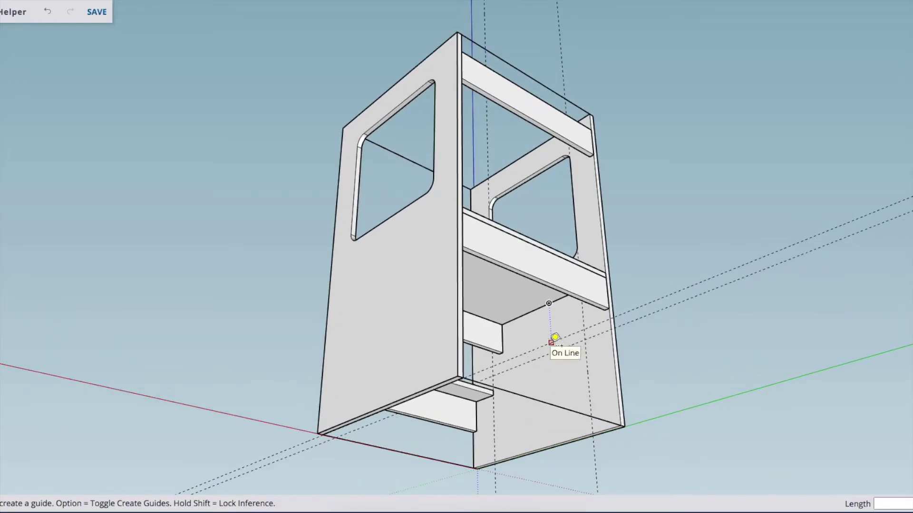
pyautogui.click(496, 417)
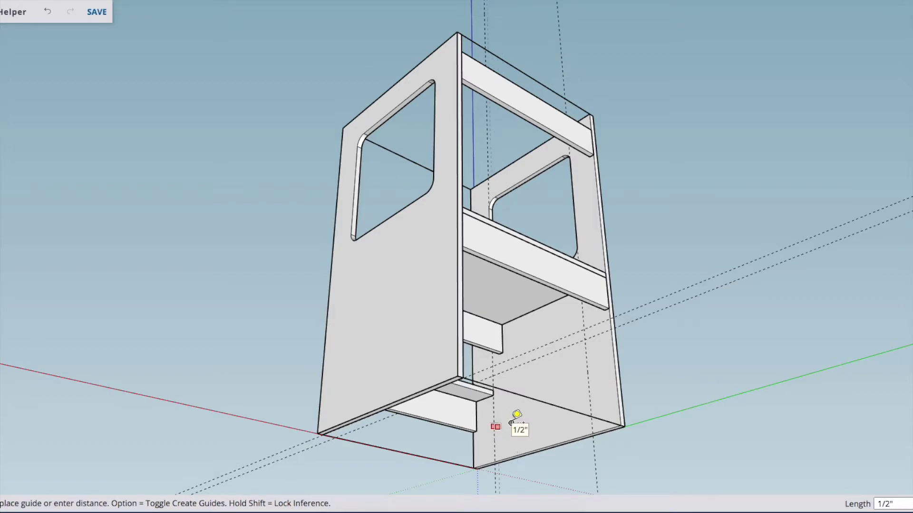
pyautogui.write(', 1')
pyautogui.press('Return')
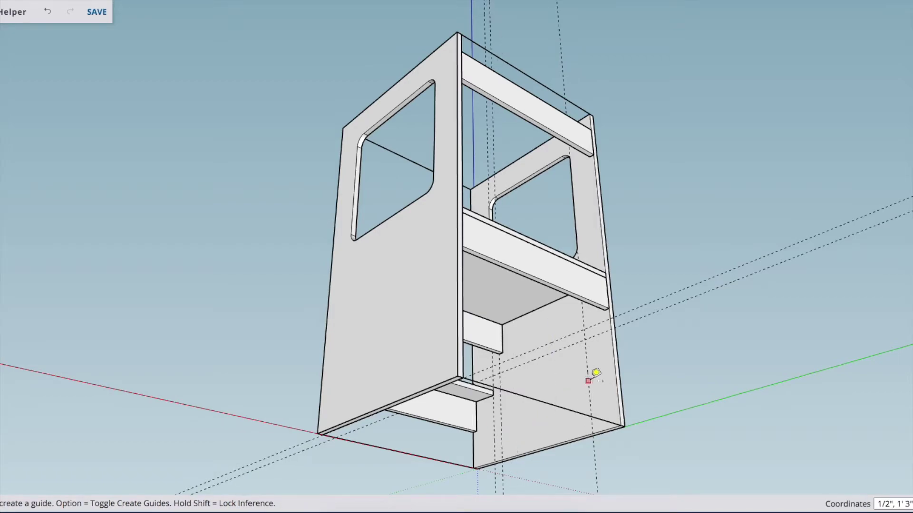
pyautogui.click(588, 381)
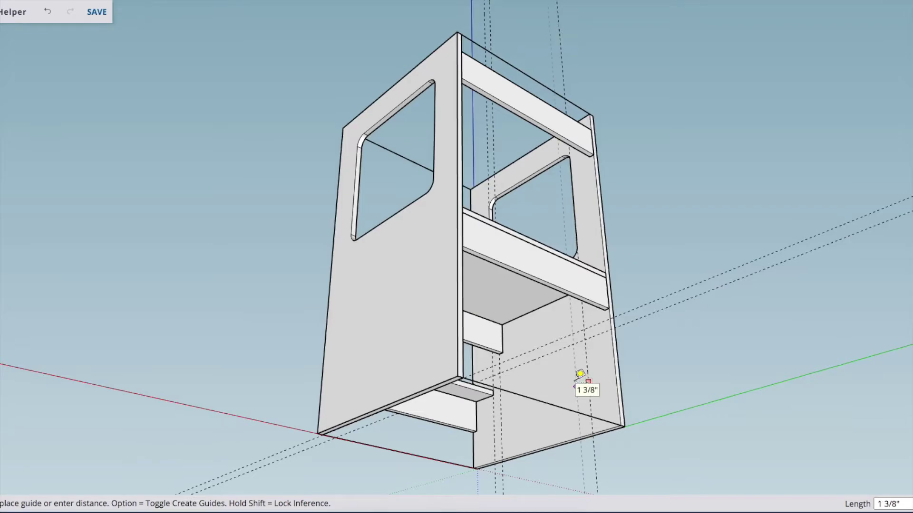
pyautogui.click(579, 374)
pyautogui.press('space')
# - Inside the right side panel, draw the lower opening's rectangular outline
pyautogui.doubleClick(564, 390)
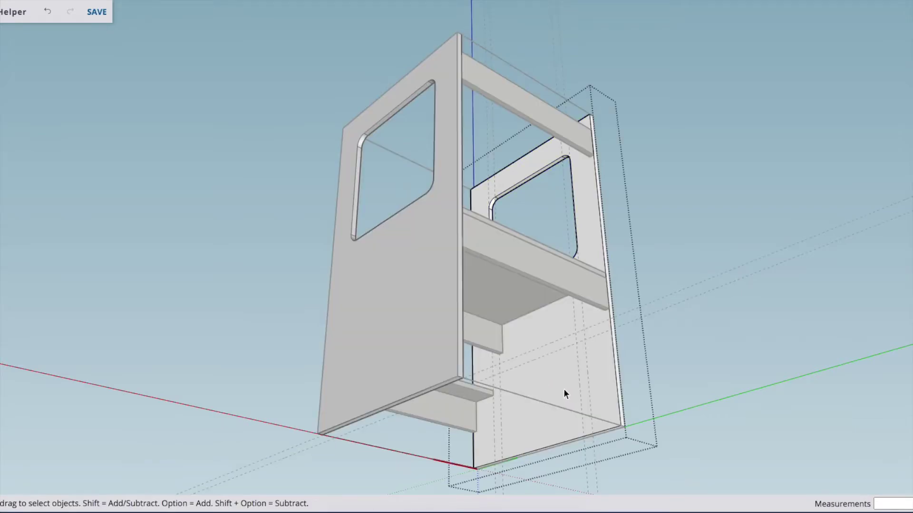
pyautogui.press('l')
pyautogui.click(494, 462)
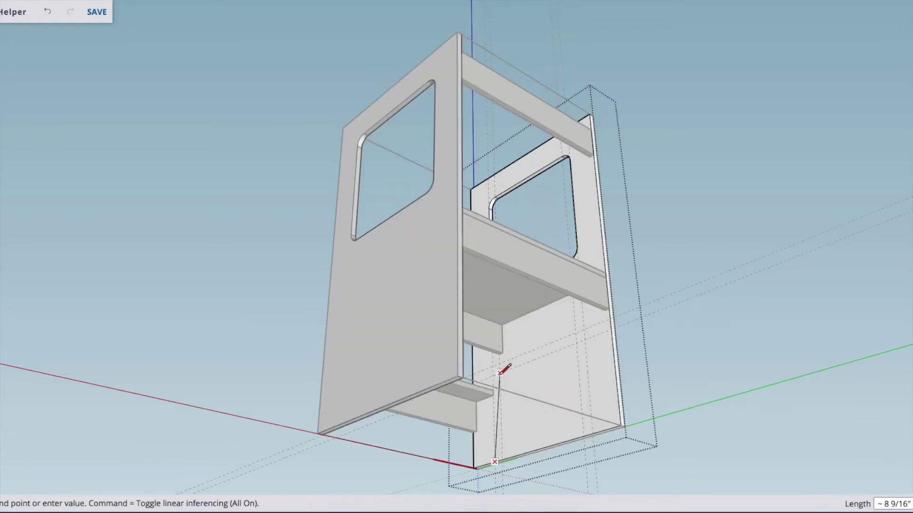
pyautogui.click(584, 329)
pyautogui.click(592, 425)
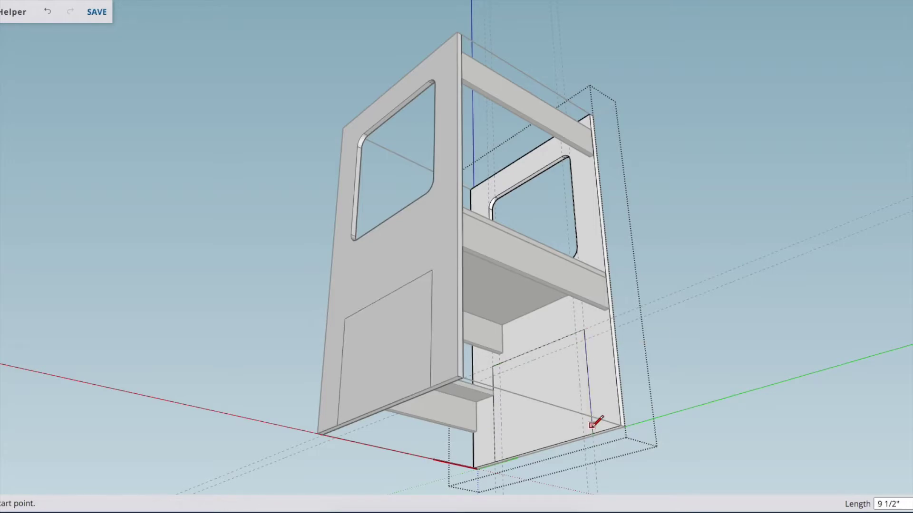
pyautogui.click(494, 462)
# - Round the lower opening's top-left and top-right corners
pyautogui.press('f')
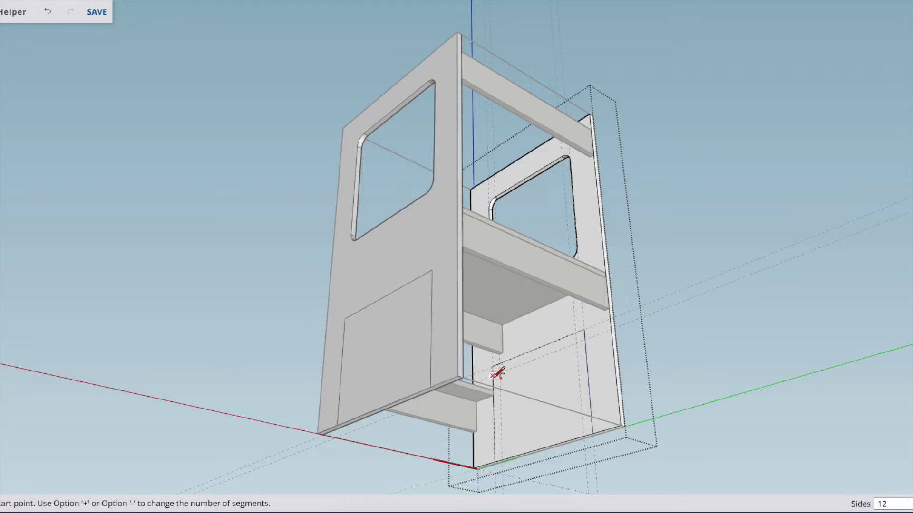
pyautogui.click(495, 363)
pyautogui.click(579, 338)
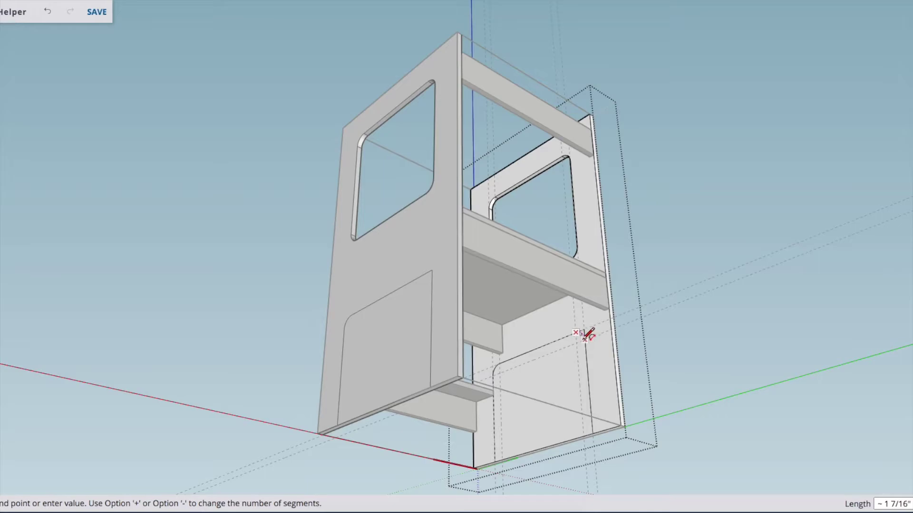
pyautogui.press('p')
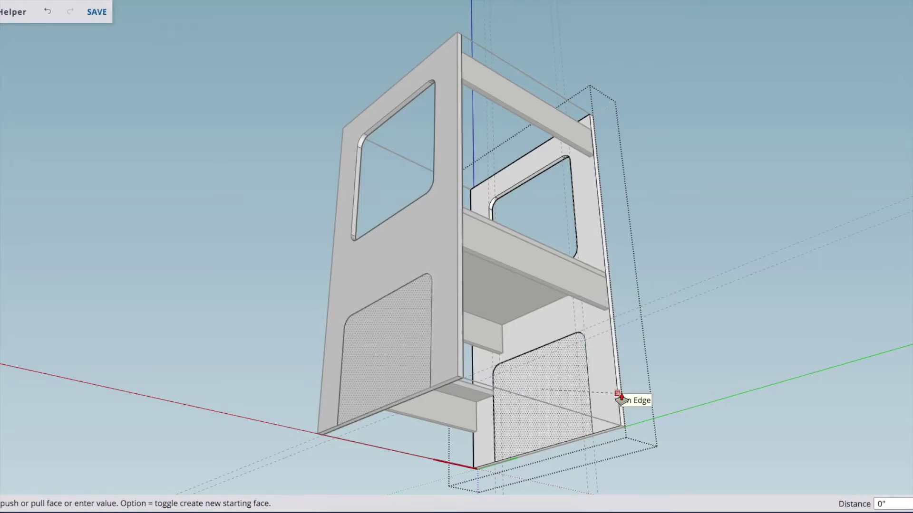
pyautogui.moveTo(620, 399)
pyautogui.mouseDown(button='middle')
pyautogui.moveTo(586, 378)
pyautogui.moveTo(377, 322)
pyautogui.mouseUp(button='middle')
# - Leave the panel edit and select the left side panel
pyautogui.press('space')
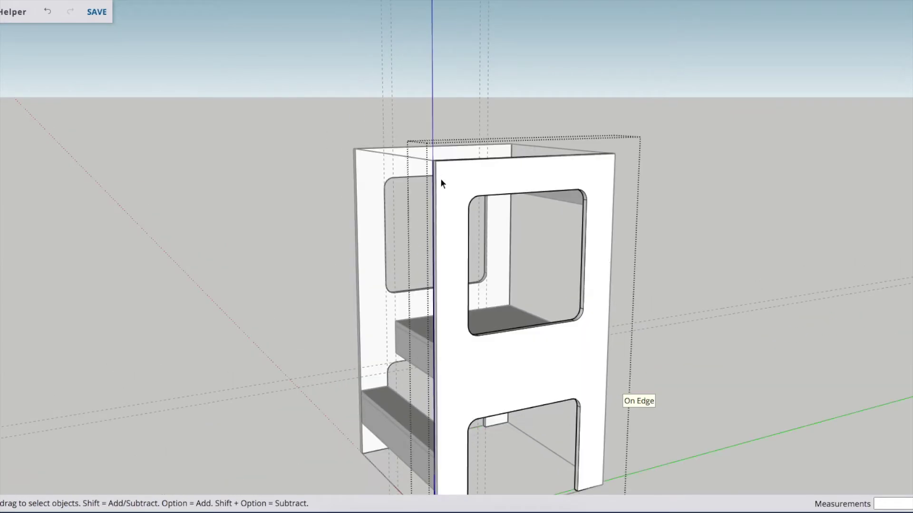
pyautogui.press('Escape')
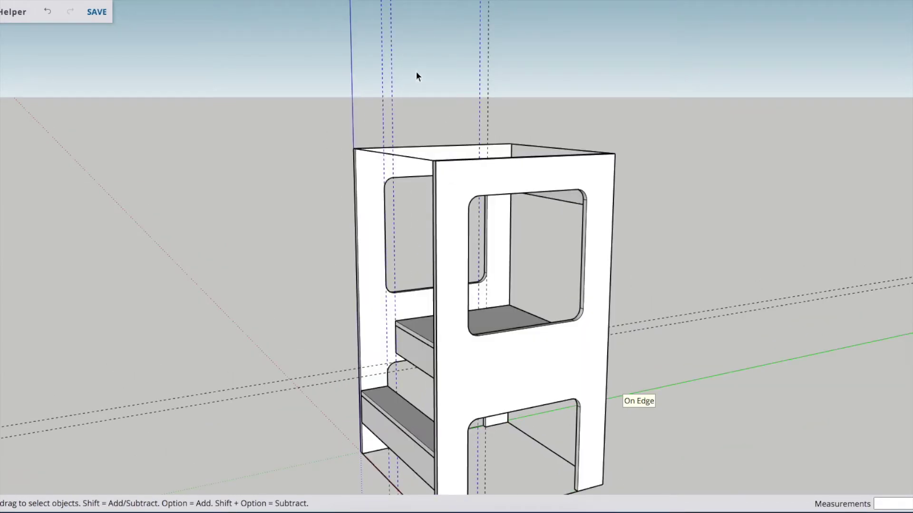
pyautogui.click(398, 155)
pyautogui.scroll(3, 424, 164)
# - Place guides below the top edge and 2" in from both side edges
pyautogui.press('t')
pyautogui.moveTo(479, 160)
pyautogui.mouseDown(button='middle')
pyautogui.moveTo(475, 174)
pyautogui.moveTo(568, 176)
pyautogui.mouseUp(button='middle')
pyautogui.click(568, 176)
pyautogui.click(567, 202)
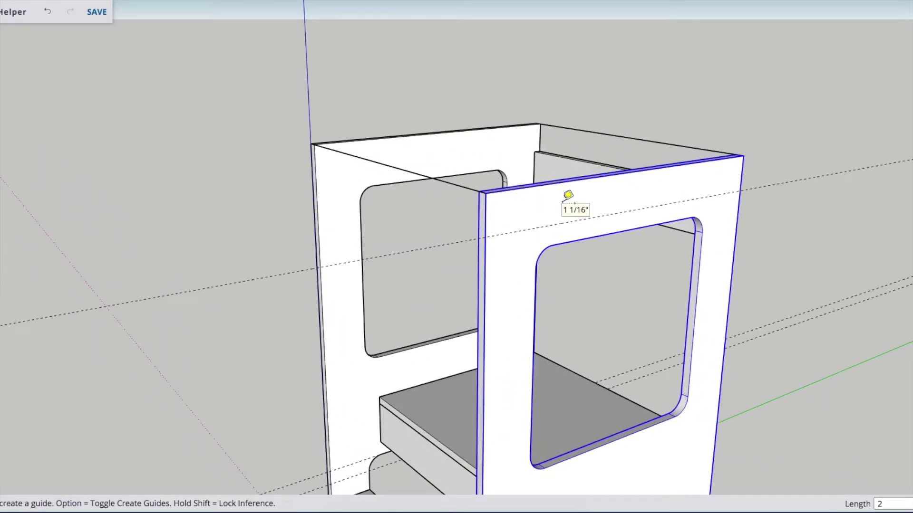
pyautogui.click(484, 219)
pyautogui.write('2')
pyautogui.press('Return')
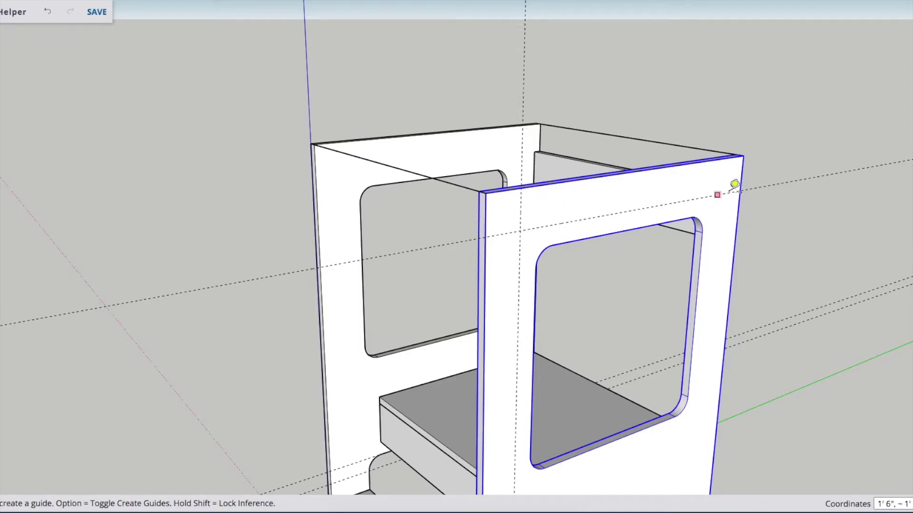
pyautogui.click(738, 181)
pyautogui.write('2')
pyautogui.press('Return')
# - Inside the panel, draw arcs across its top-left and top-right corners
pyautogui.press('a')
pyautogui.click(485, 237)
pyautogui.click(521, 188)
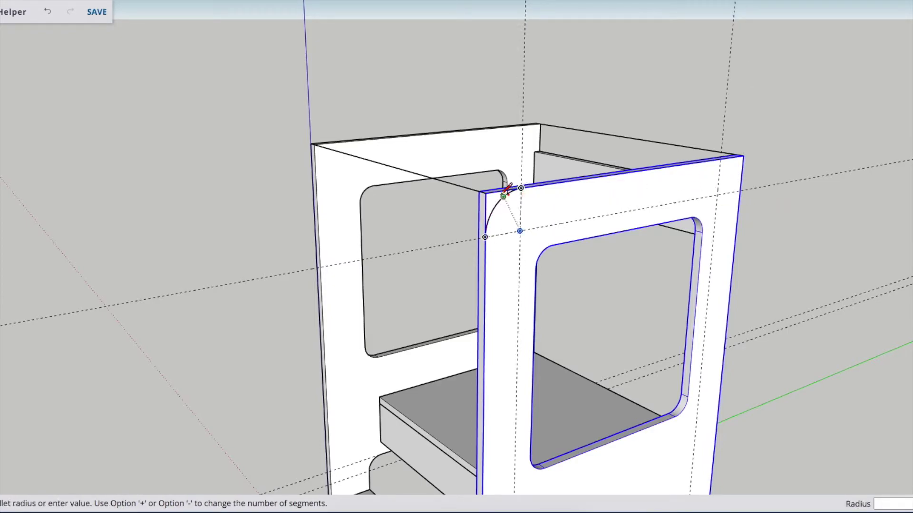
pyautogui.press('space')
pyautogui.doubleClick(499, 203)
pyautogui.press('a')
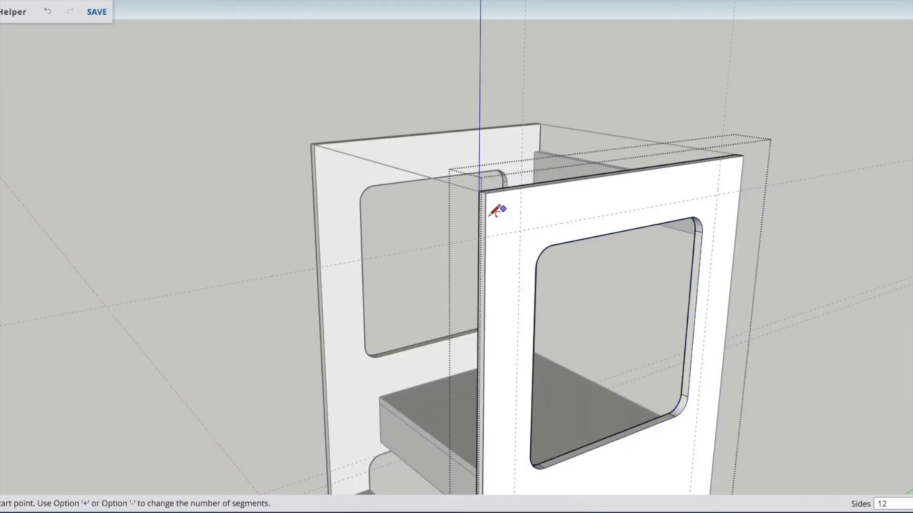
pyautogui.click(485, 237)
pyautogui.click(520, 190)
pyautogui.click(740, 189)
pyautogui.click(740, 190)
pyautogui.click(720, 159)
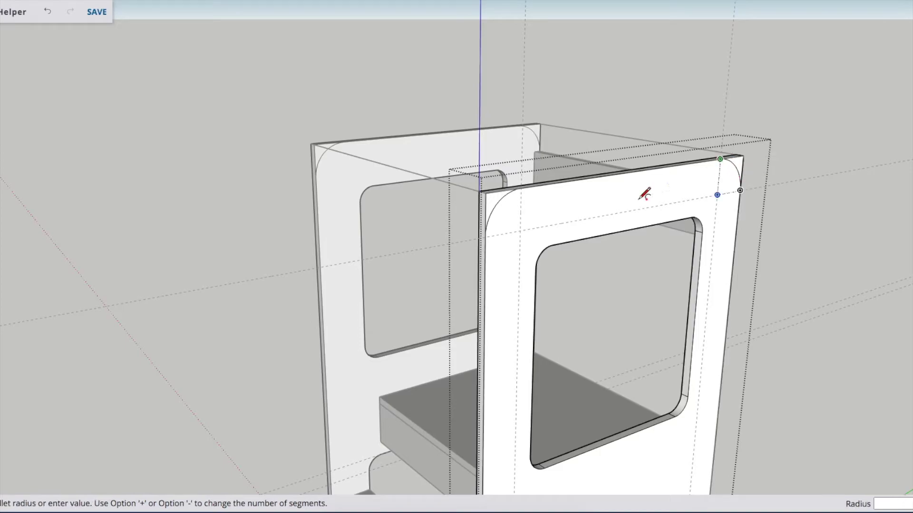
# - Push away the corner scraps so the panel's top corners are rounded
pyautogui.press('p')
pyautogui.click(485, 206)
pyautogui.click(480, 248)
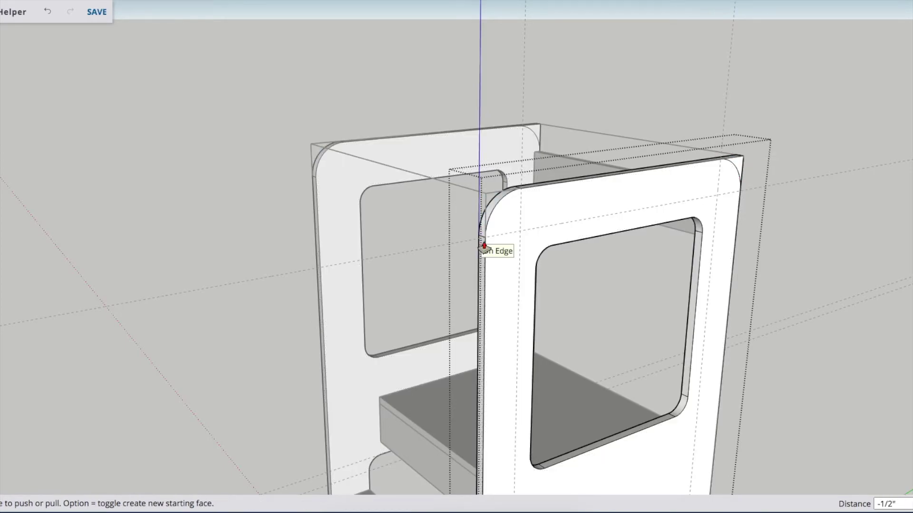
pyautogui.doubleClick(736, 169)
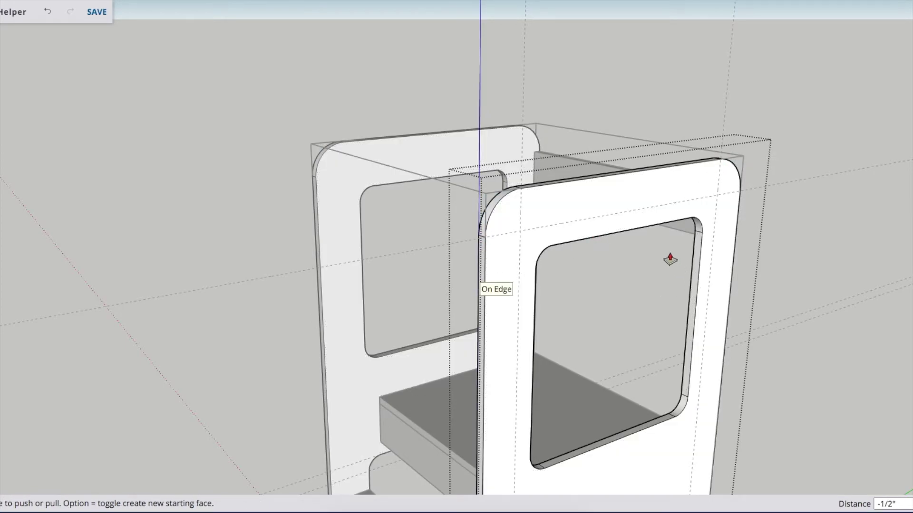
pyautogui.press('space')
# - Delete the dashed guide lines beside the stool
pyautogui.scroll(-5, 703, 221)
pyautogui.moveTo(704, 221)
pyautogui.mouseDown(button='middle')
pyautogui.moveTo(567, 222)
pyautogui.moveTo(666, 218)
pyautogui.moveTo(434, 257)
pyautogui.moveTo(591, 255)
pyautogui.moveTo(403, 236)
pyautogui.mouseUp(button='middle')
pyautogui.click(418, 240)
pyautogui.press('Delete')
# - Copy the whole stool to the right with Move and Alt
pyautogui.moveTo(579, 75); pyautogui.dragTo(197, 66, button='middle')
pyautogui.moveTo(197, 66); pyautogui.dragTo(491, 432)
pyautogui.click(377, 433)
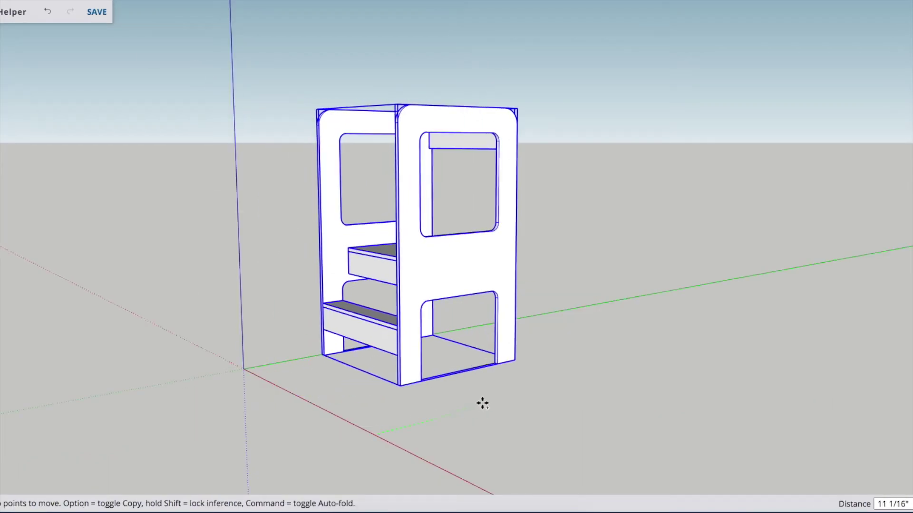
pyautogui.press('alt')
pyautogui.click(647, 364)
# - Tip the stool copy 90° onto its side
pyautogui.press('q')
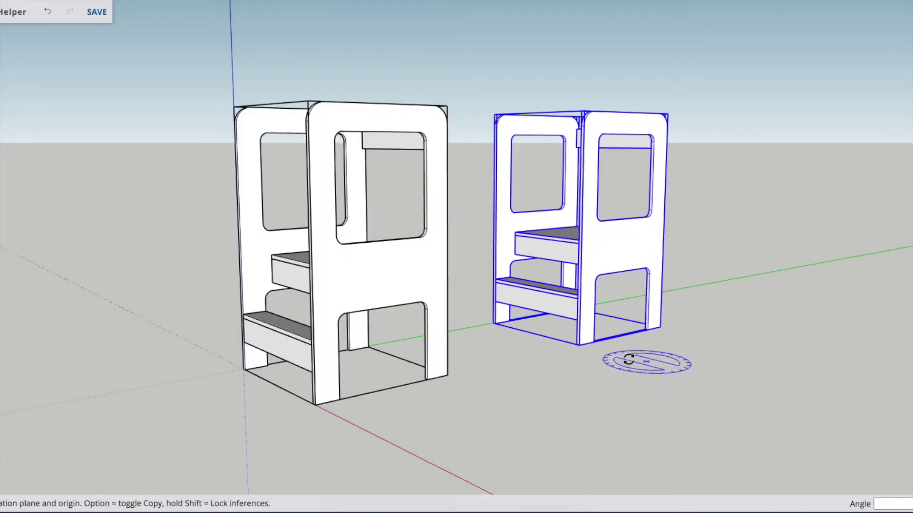
pyautogui.click(576, 344)
pyautogui.click(581, 299)
pyautogui.click(636, 322)
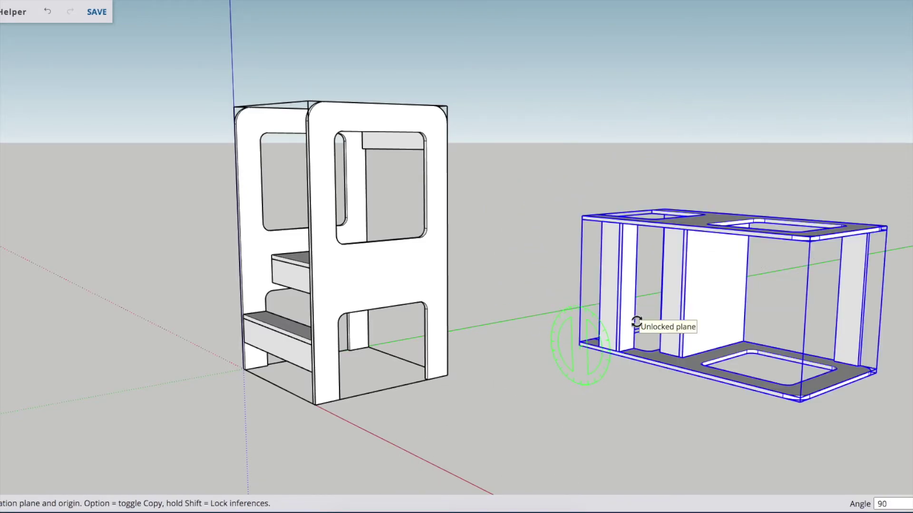
# - Rotate the copy's upper side panel 180° so it lies flat
pyautogui.press('space')
pyautogui.click(665, 229)
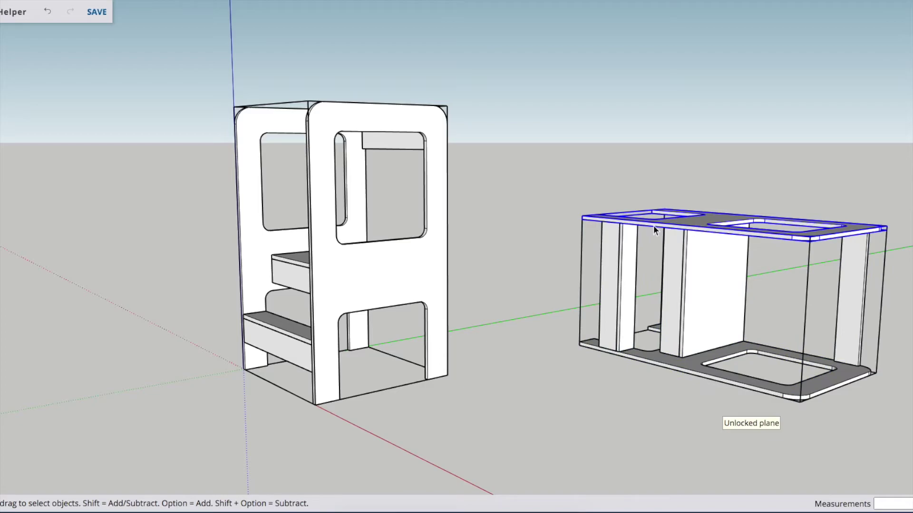
pyautogui.press('q')
pyautogui.click(582, 216)
pyautogui.click(637, 217)
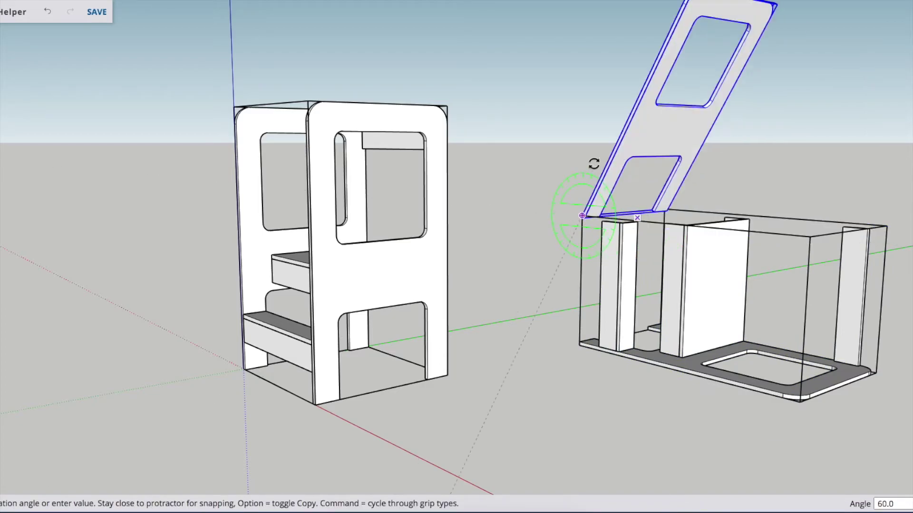
pyautogui.click(576, 157)
pyautogui.scroll(2, 550, 177)
pyautogui.press('space')
# - Move the flipped side panel down onto the ground
pyautogui.scroll(5, 599, 236)
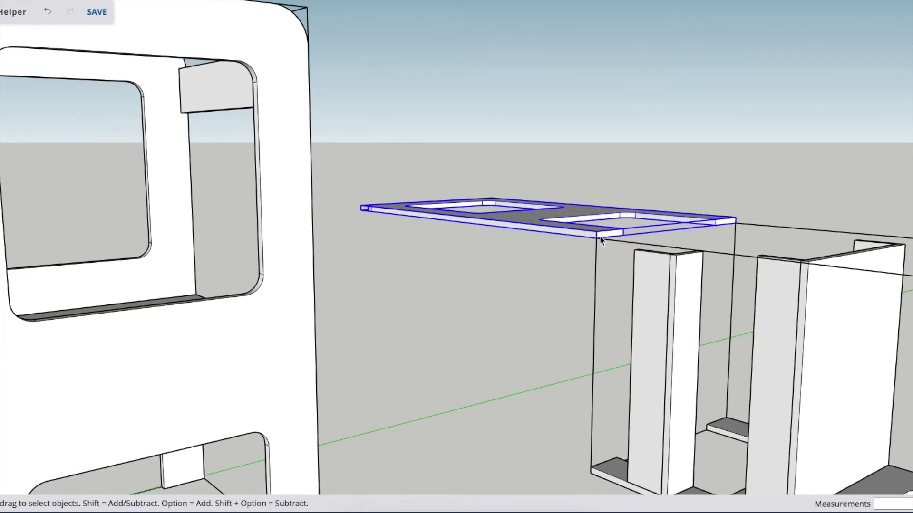
pyautogui.press('m')
pyautogui.click(599, 235)
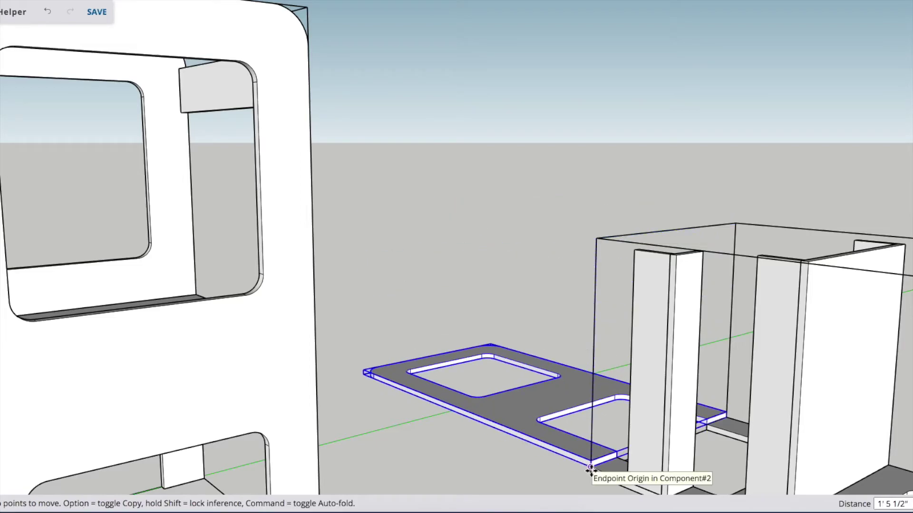
pyautogui.click(590, 469)
pyautogui.scroll(-3, 672, 400)
pyautogui.press('space')
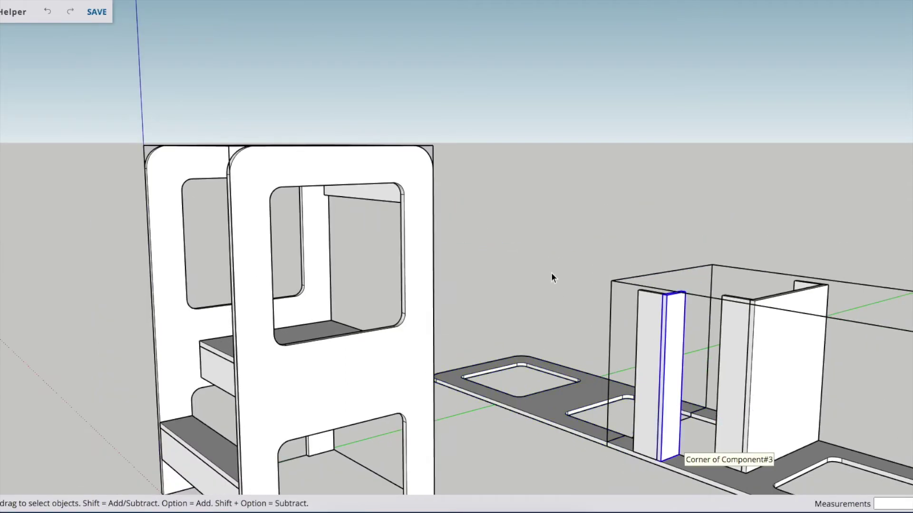
# - Rotate an upright strip so it lies flat
pyautogui.keyDown('shift'); pyautogui.moveTo(552, 278); pyautogui.dragTo(422, 229, button='middle'); pyautogui.keyUp('shift')
pyautogui.press('q')
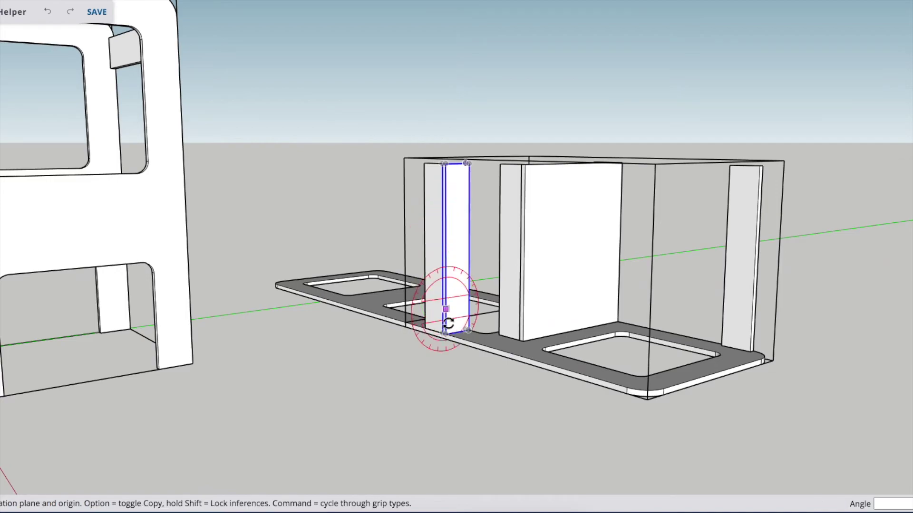
pyautogui.click(445, 334)
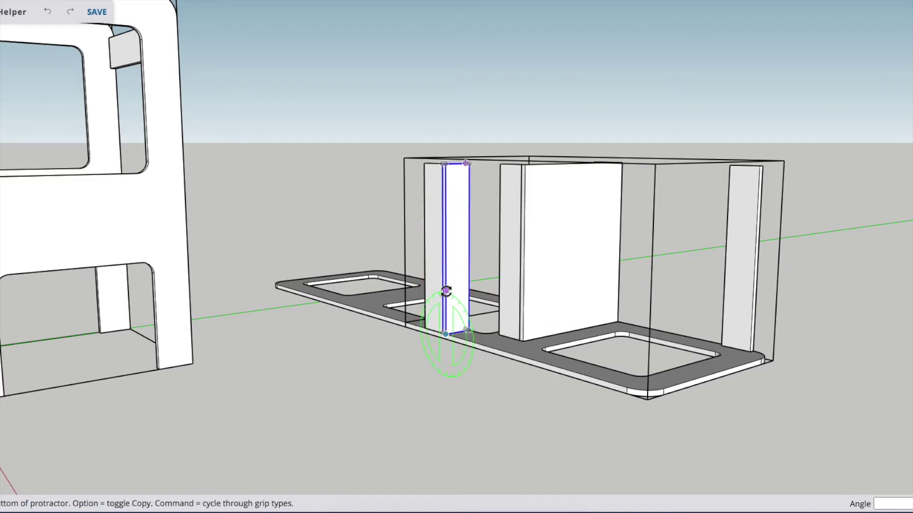
pyautogui.click(444, 292)
pyautogui.click(473, 312)
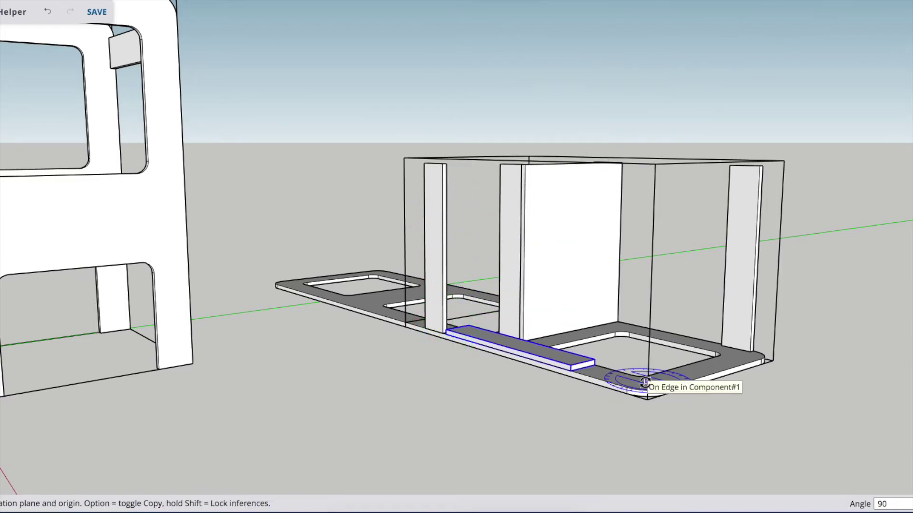
# - Move the flat strip to butt against the side panel's edge
pyautogui.press('m')
pyautogui.click(594, 364)
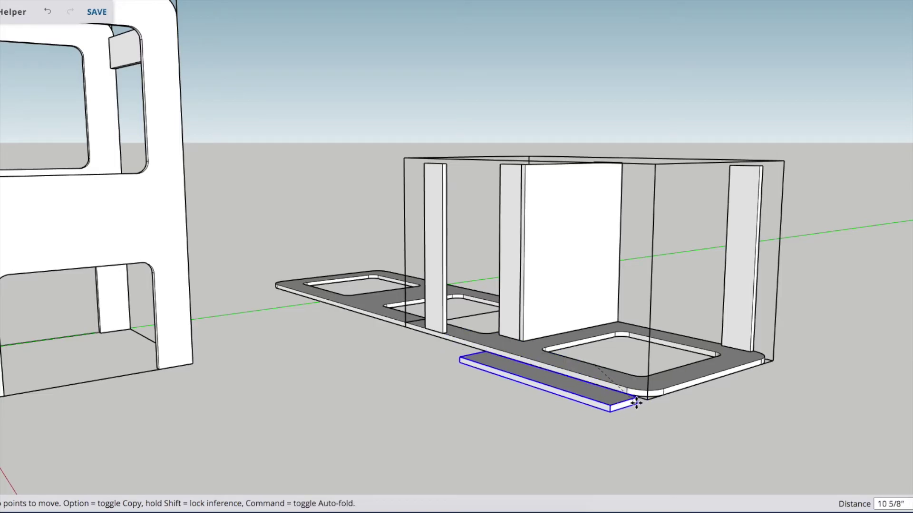
pyautogui.click(647, 401)
pyautogui.scroll(3, 654, 409)
pyautogui.scroll(3, 555, 405)
pyautogui.click(580, 397)
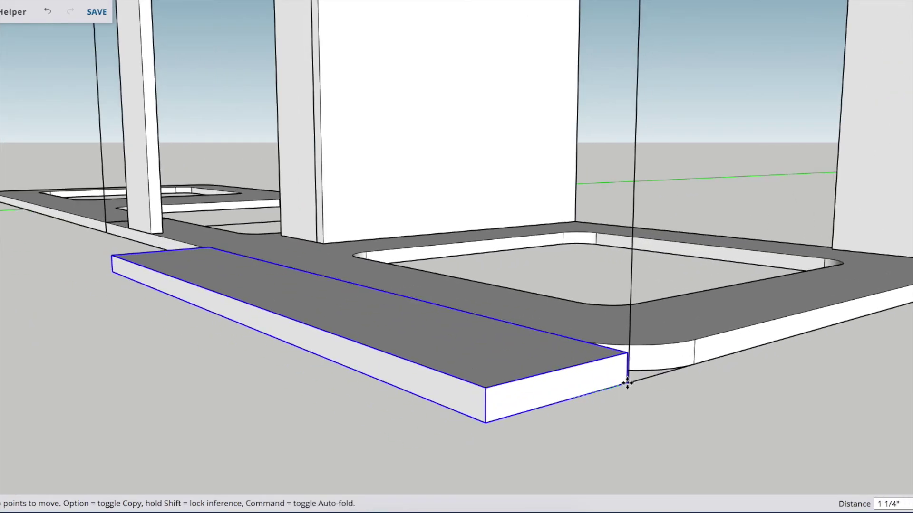
pyautogui.click(626, 389)
pyautogui.scroll(-5, 570, 381)
pyautogui.scroll(-3, 465, 259)
# - Copy the strip along the red axis and delete the spare upright strip
pyautogui.moveTo(465, 259)
pyautogui.mouseDown(button='middle')
pyautogui.moveTo(387, 259)
pyautogui.moveTo(352, 233)
pyautogui.mouseUp(button='middle')
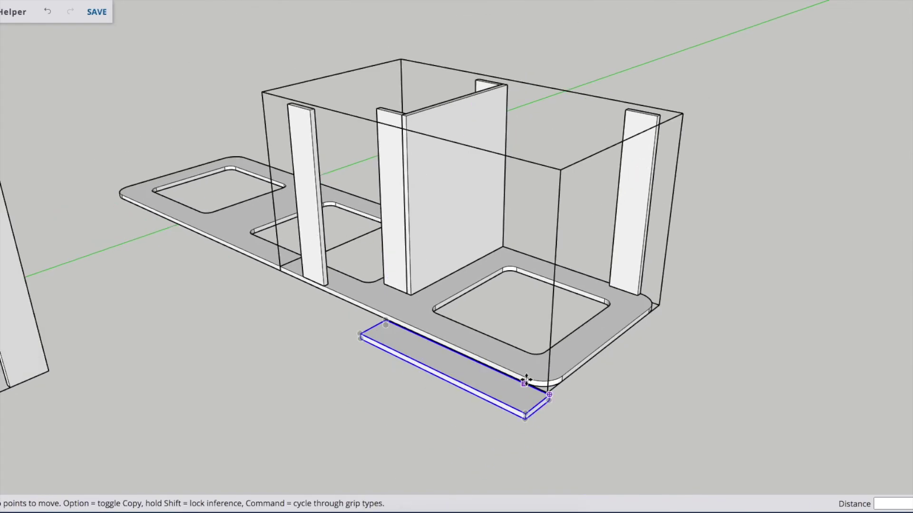
pyautogui.press('alt')
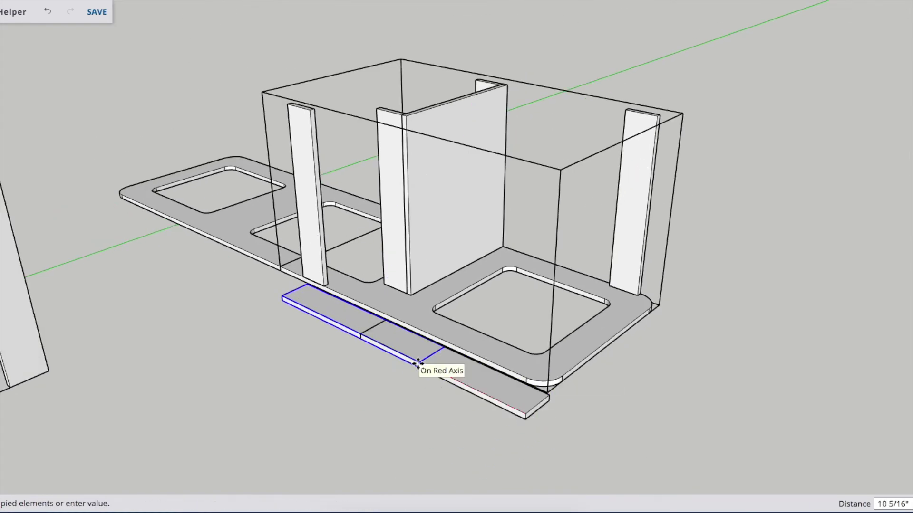
pyautogui.click(360, 332)
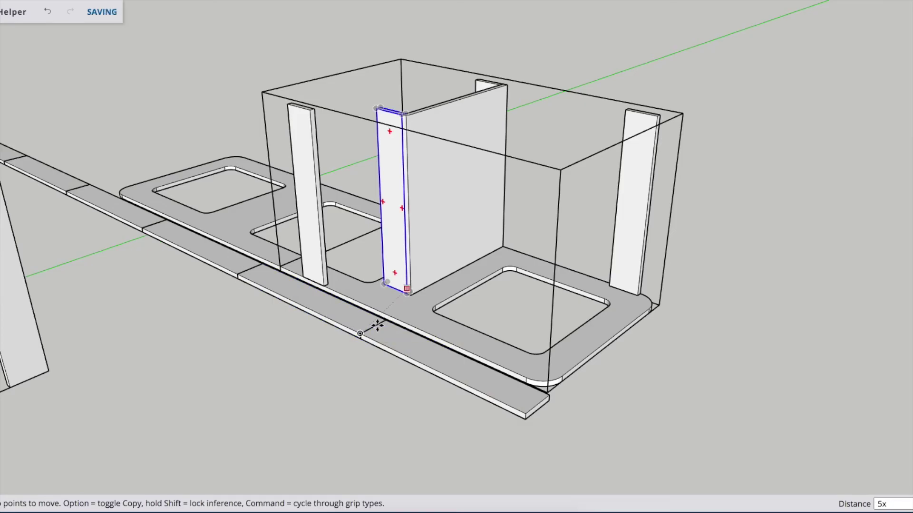
pyautogui.scroll(-5, 399, 214)
pyautogui.press('space')
pyautogui.click(346, 263)
pyautogui.press('Delete')
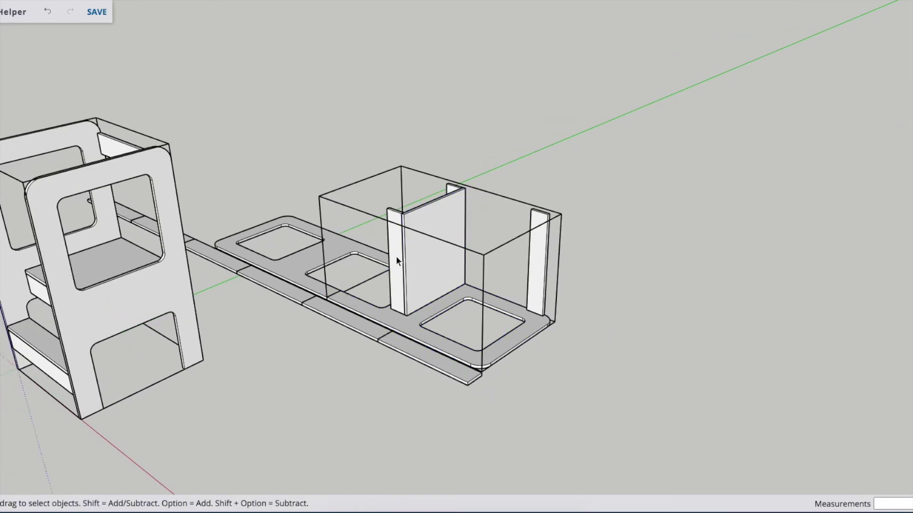
# - Delete the spare panel and the leftover thin panel from the copied stool
pyautogui.click(395, 256)
pyautogui.press('Delete')
pyautogui.press('Delete')
pyautogui.click(559, 254)
pyautogui.press('Delete')
# - Lay the upright wall panel flat by rotating it 90° about its bottom corner
pyautogui.click(410, 280)
pyautogui.press('q')
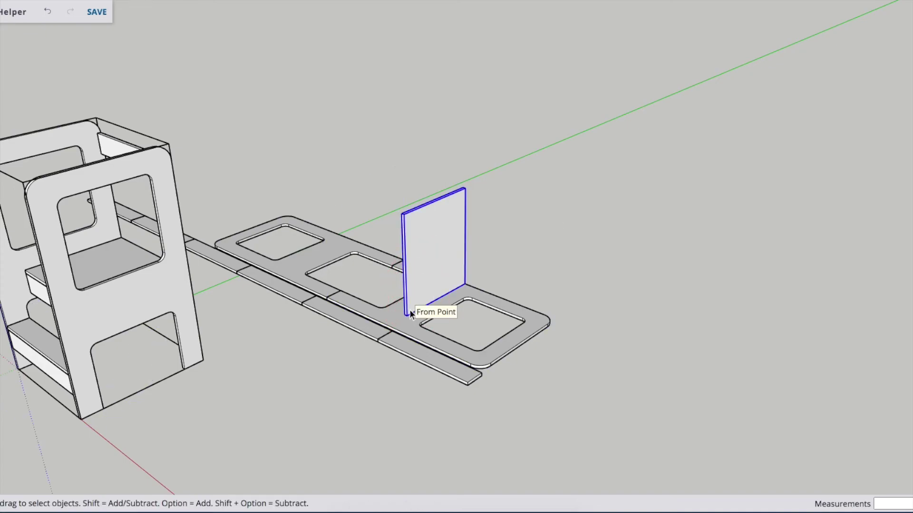
pyautogui.click(407, 316)
pyautogui.press('Escape')
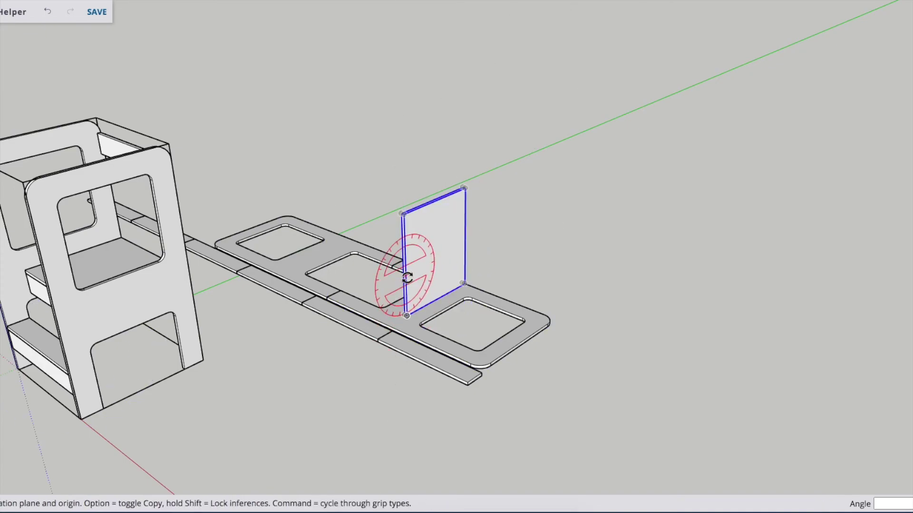
pyautogui.click(407, 313)
pyautogui.click(408, 255)
pyautogui.write('90')
pyautogui.press('Return')
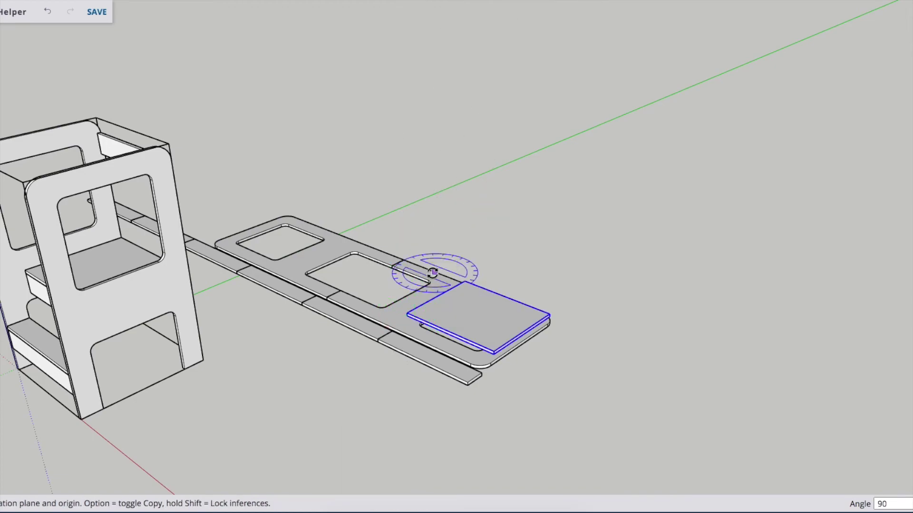
# - Turn the flat wall panel 90° on the ground and place it beside the base's end
pyautogui.click(406, 315)
pyautogui.click(457, 284)
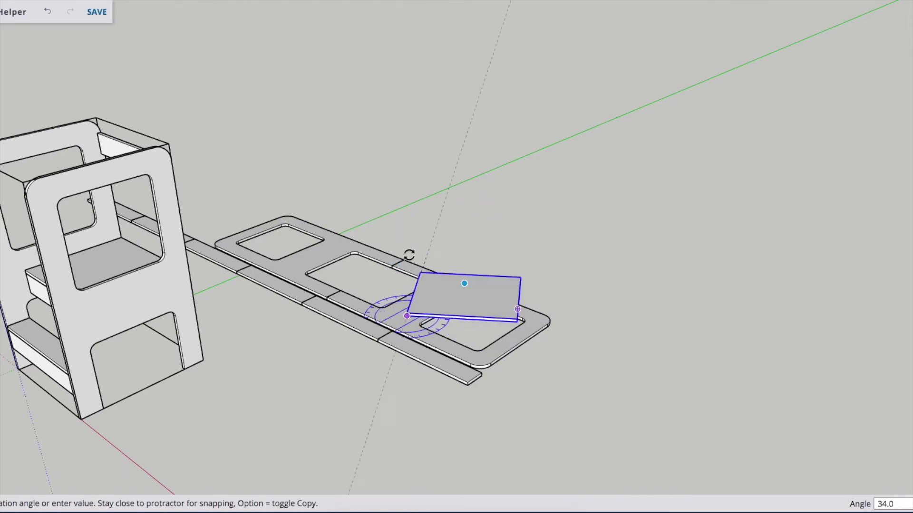
pyautogui.click(407, 254)
pyautogui.press('m')
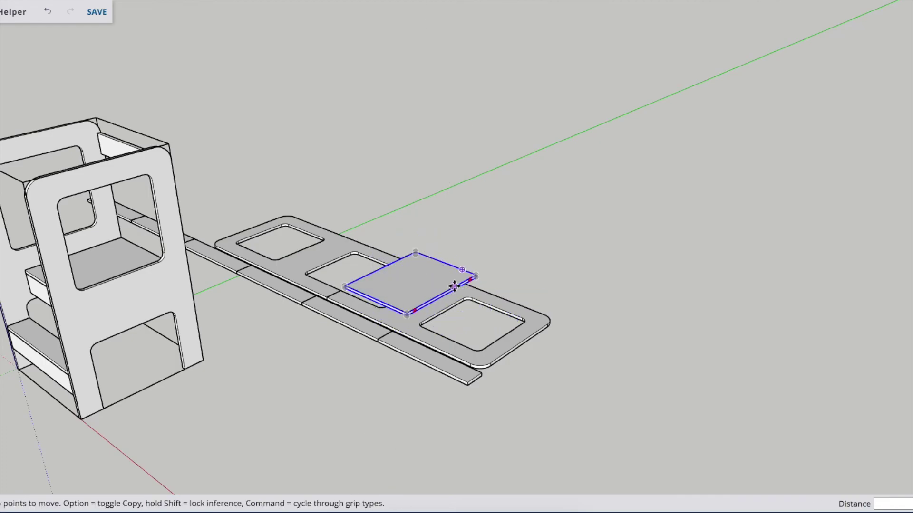
pyautogui.scroll(3, 449, 290)
pyautogui.click(449, 291)
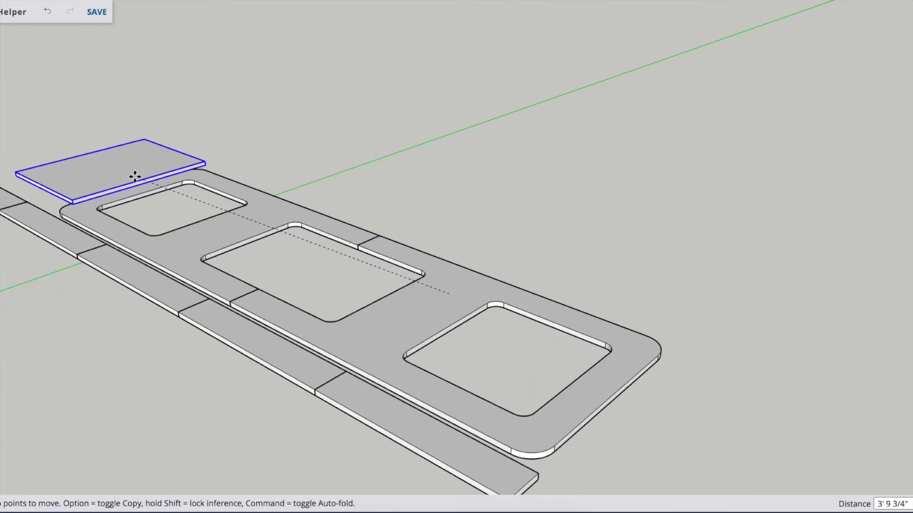
pyautogui.click(131, 162)
pyautogui.moveTo(150, 182)
pyautogui.keyDown('shift'); pyautogui.mouseDown(button='middle')
pyautogui.moveTo(434, 253)
pyautogui.moveTo(499, 295)
pyautogui.moveTo(442, 236)
pyautogui.mouseUp(button='middle'); pyautogui.keyUp('shift')
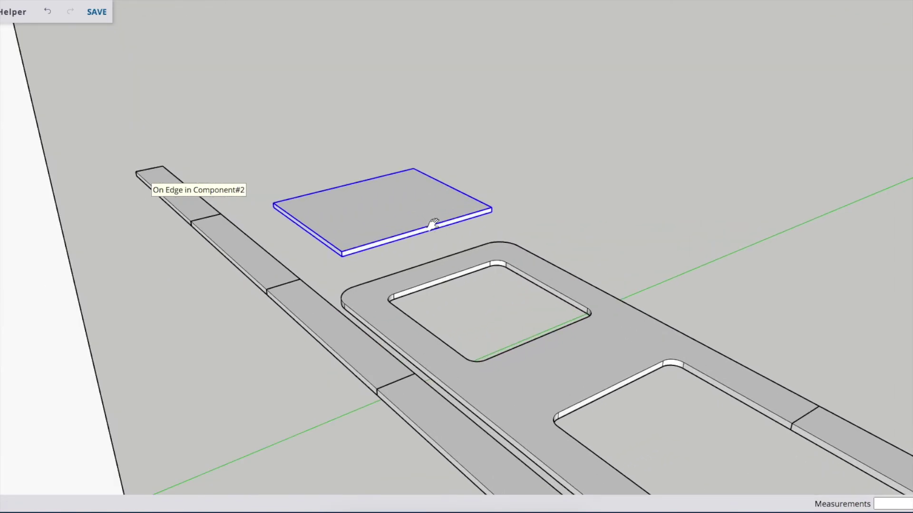
pyautogui.click(428, 225)
pyautogui.click(428, 252)
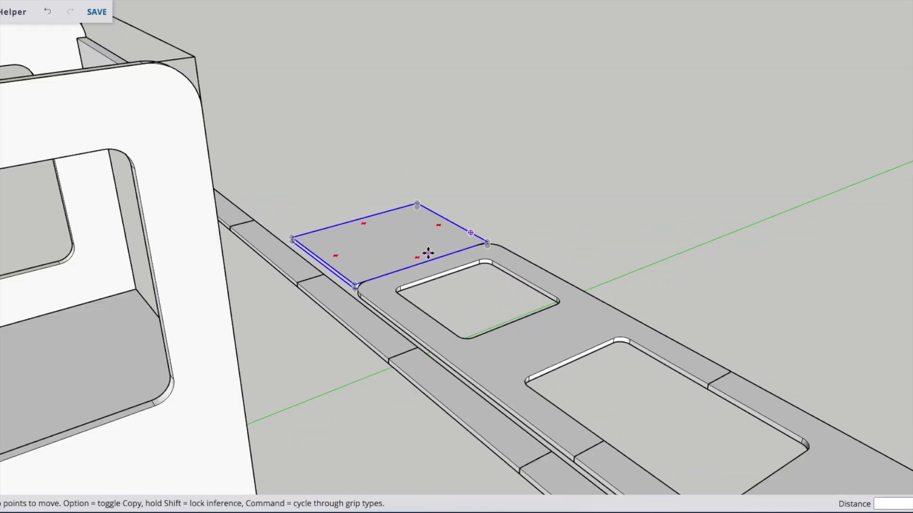
pyautogui.scroll(2, 410, 202)
# - Rotate the remaining strip flat and begin moving it, orbiting out to see the whole model
pyautogui.press('space')
pyautogui.press('q')
pyautogui.click(192, 227)
pyautogui.click(176, 209)
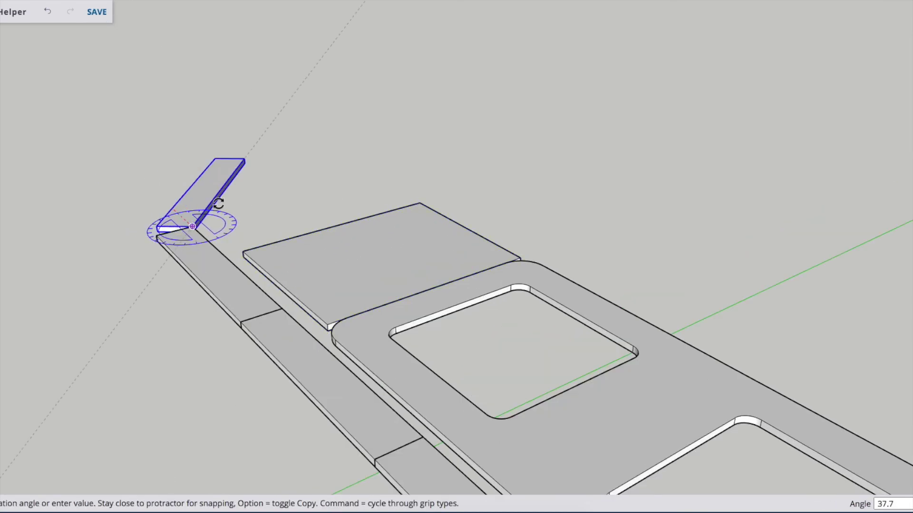
pyautogui.click(241, 206)
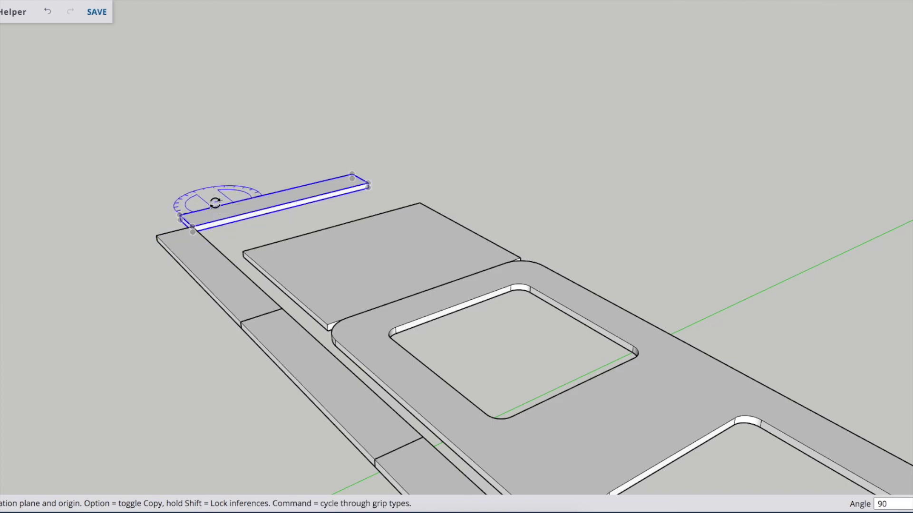
pyautogui.press('m')
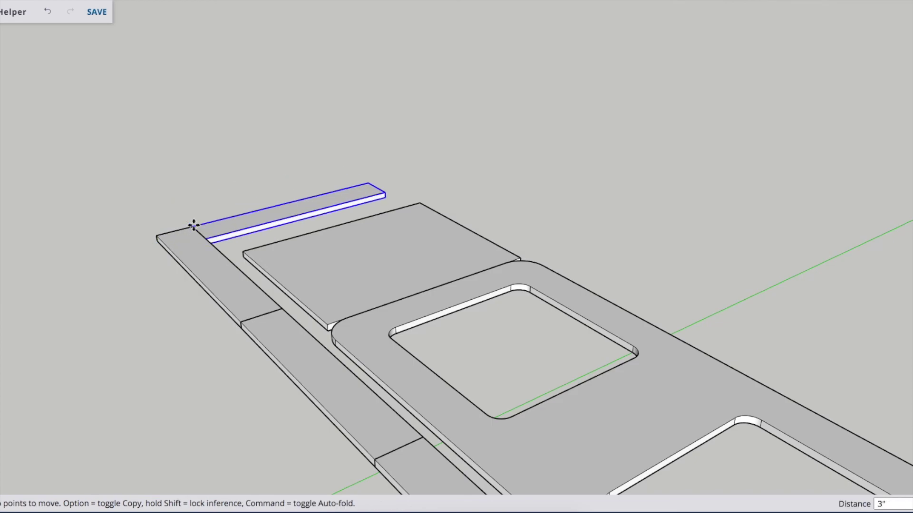
pyautogui.scroll(-10, 181, 216)
pyautogui.moveTo(183, 234)
pyautogui.mouseDown(button='middle')
pyautogui.moveTo(155, 280)
pyautogui.moveTo(302, 195)
pyautogui.mouseUp(button='middle')
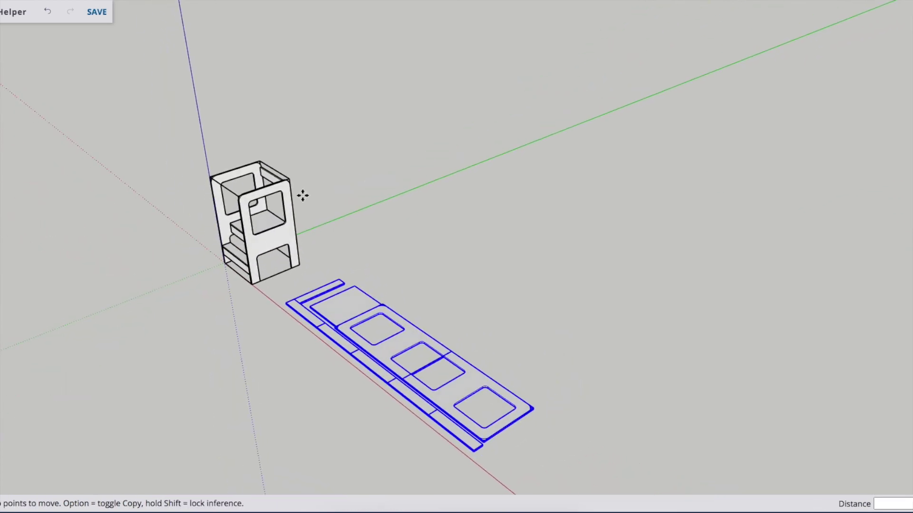